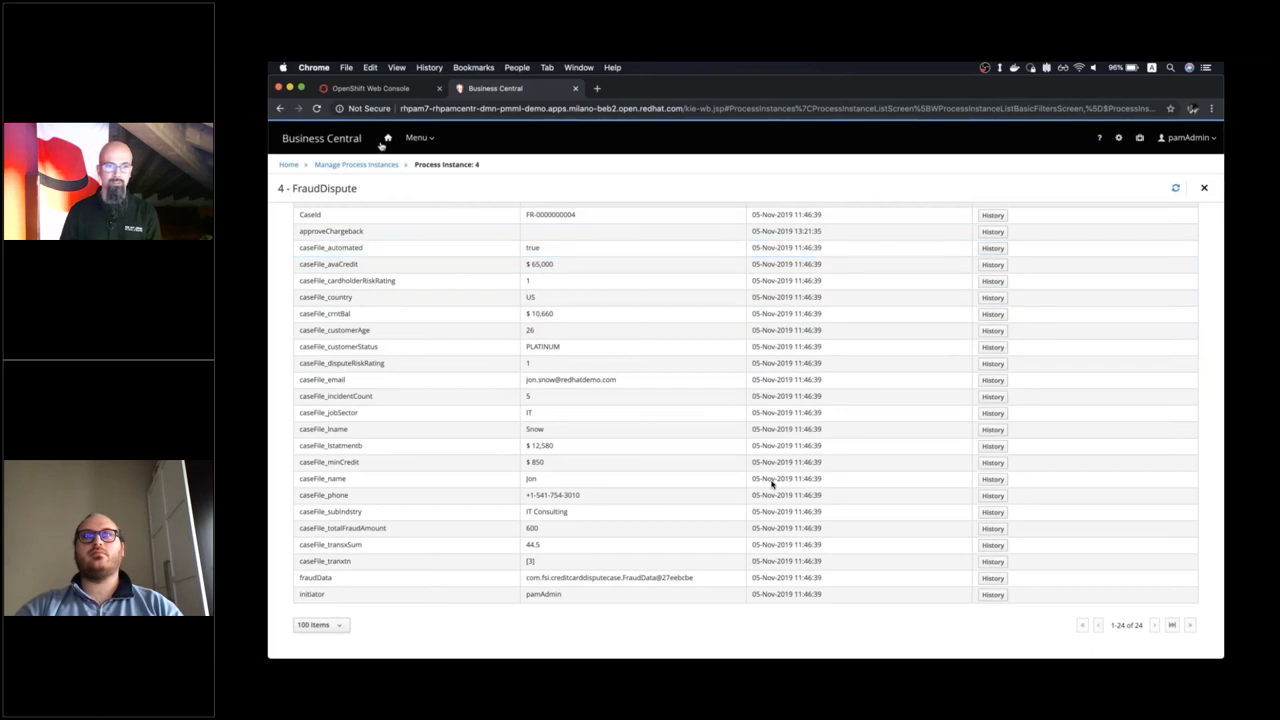
Open the creditDisputeSimpleInput DMN model from the Credit Card Dispute Decisions project
left_click(415, 140)
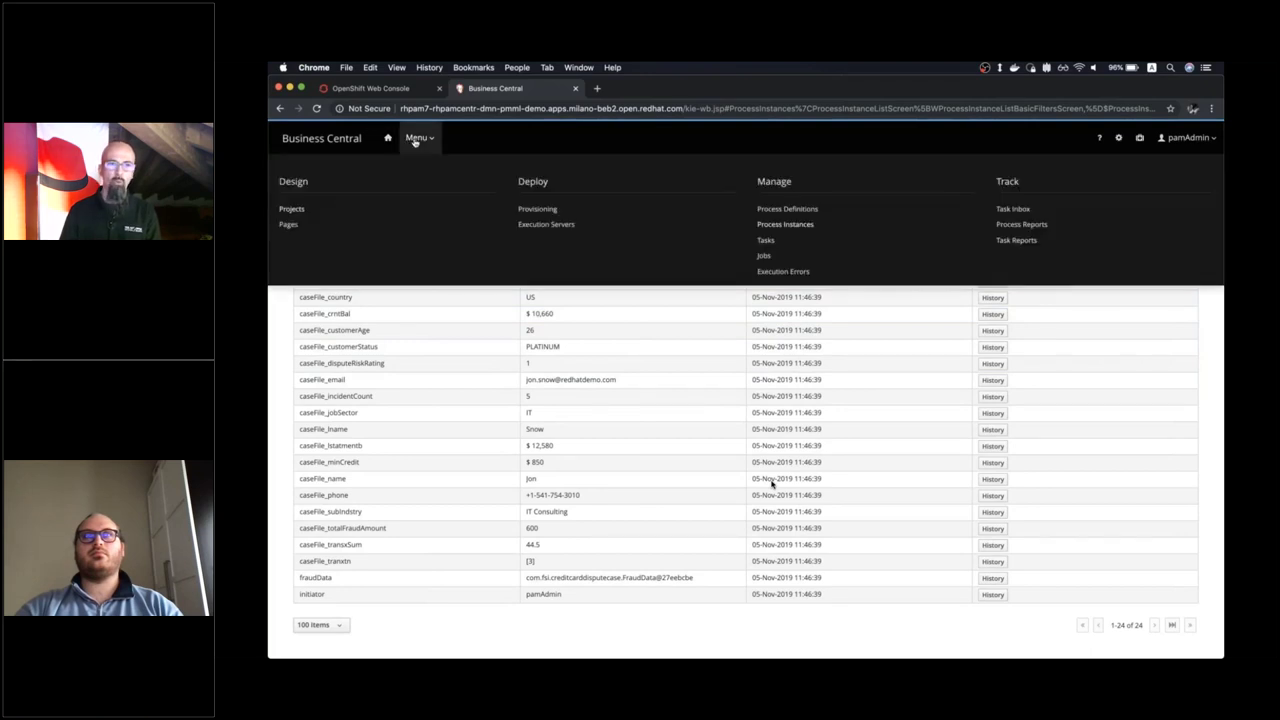
left_click(292, 209)
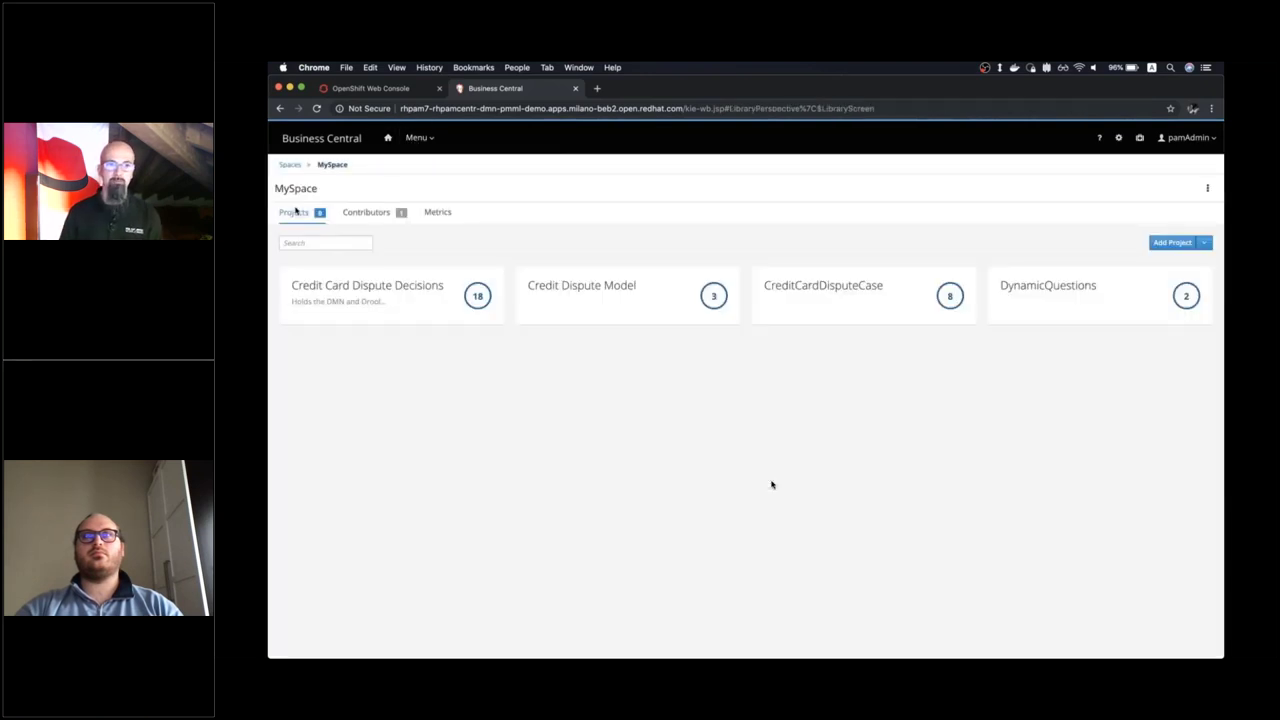
left_click(377, 294)
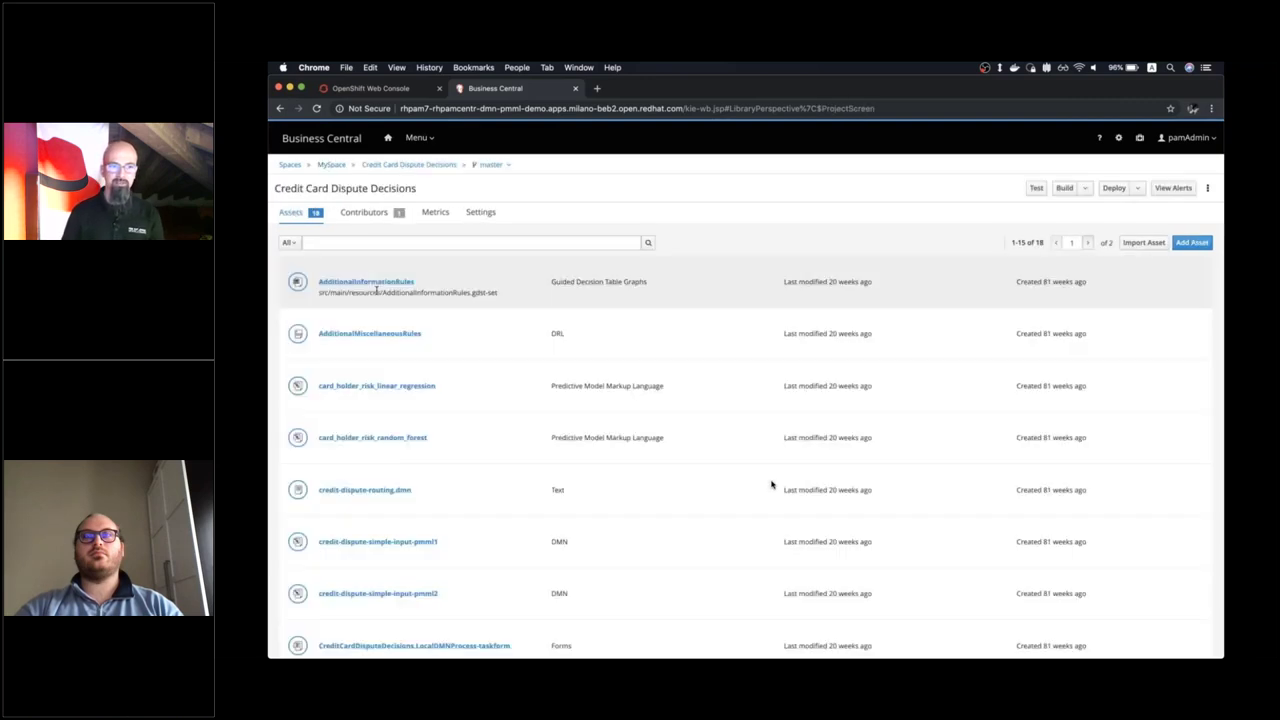
scroll(460, 390, "down", 5)
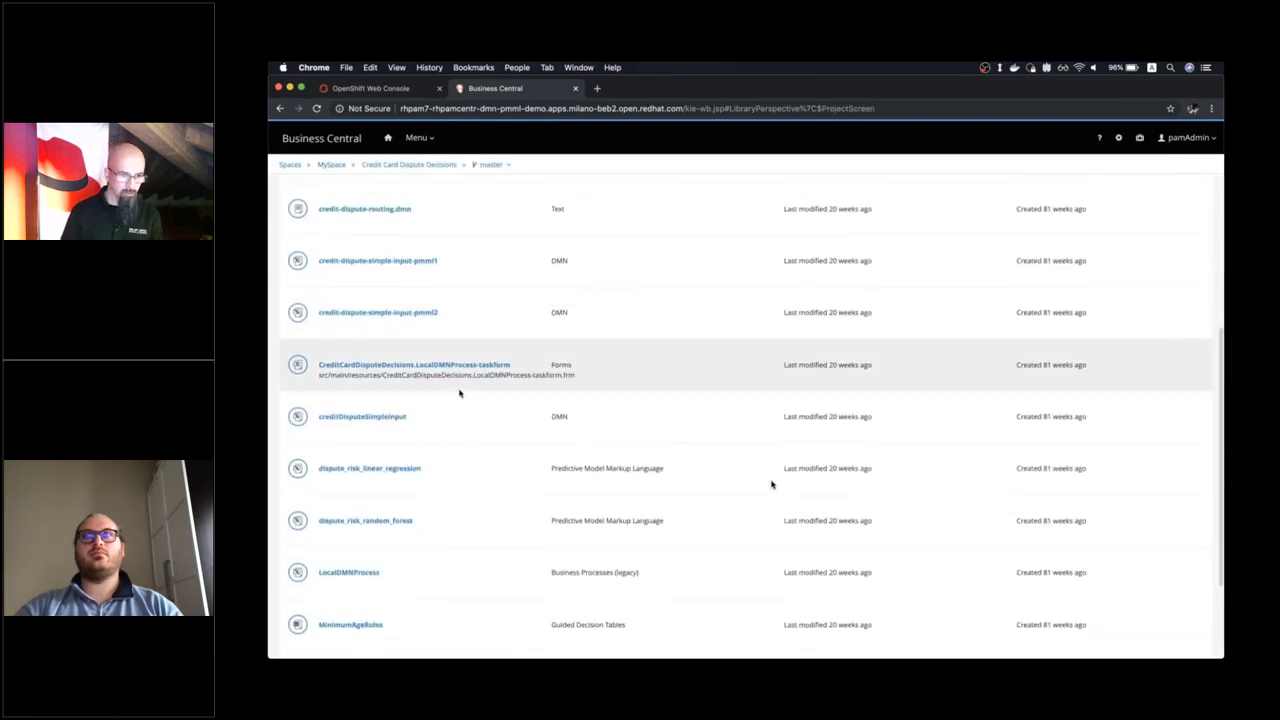
scroll(460, 390, "up", 2)
left_click(388, 506)
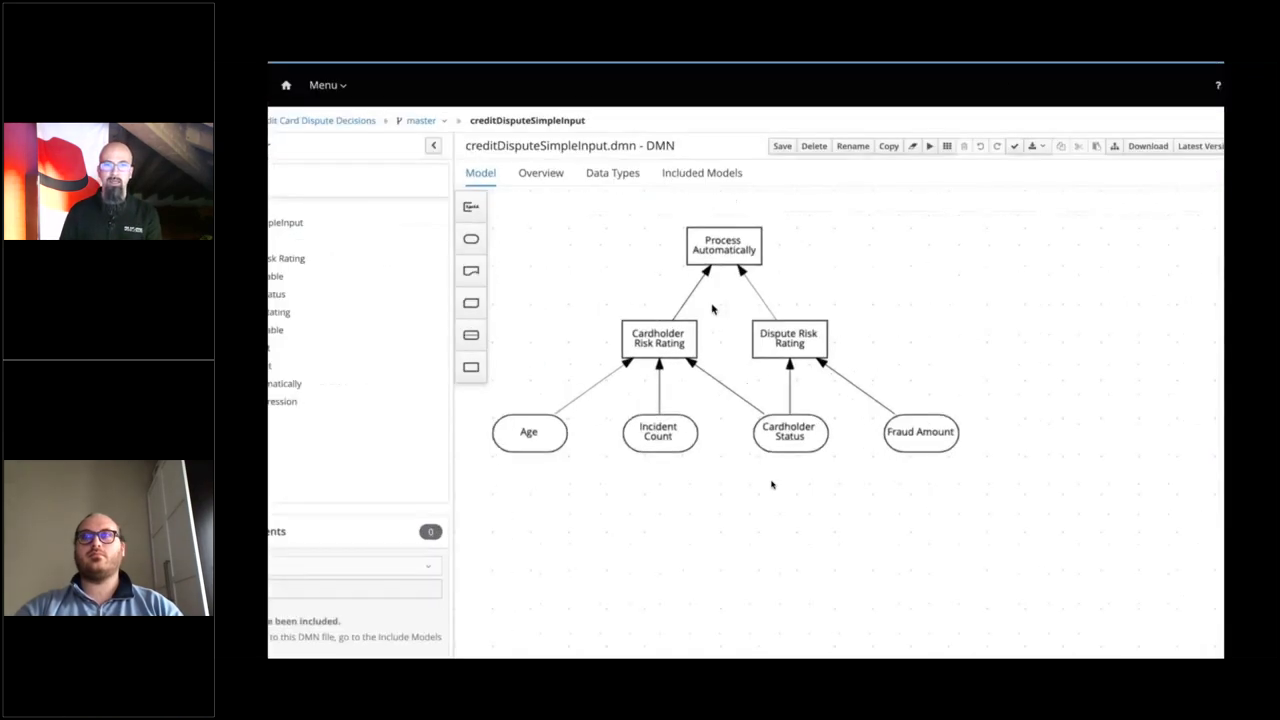
Examine the Process Automatically, Dispute Risk Rating and Cardholder Risk Rating decisions in the graph
left_click(730, 225)
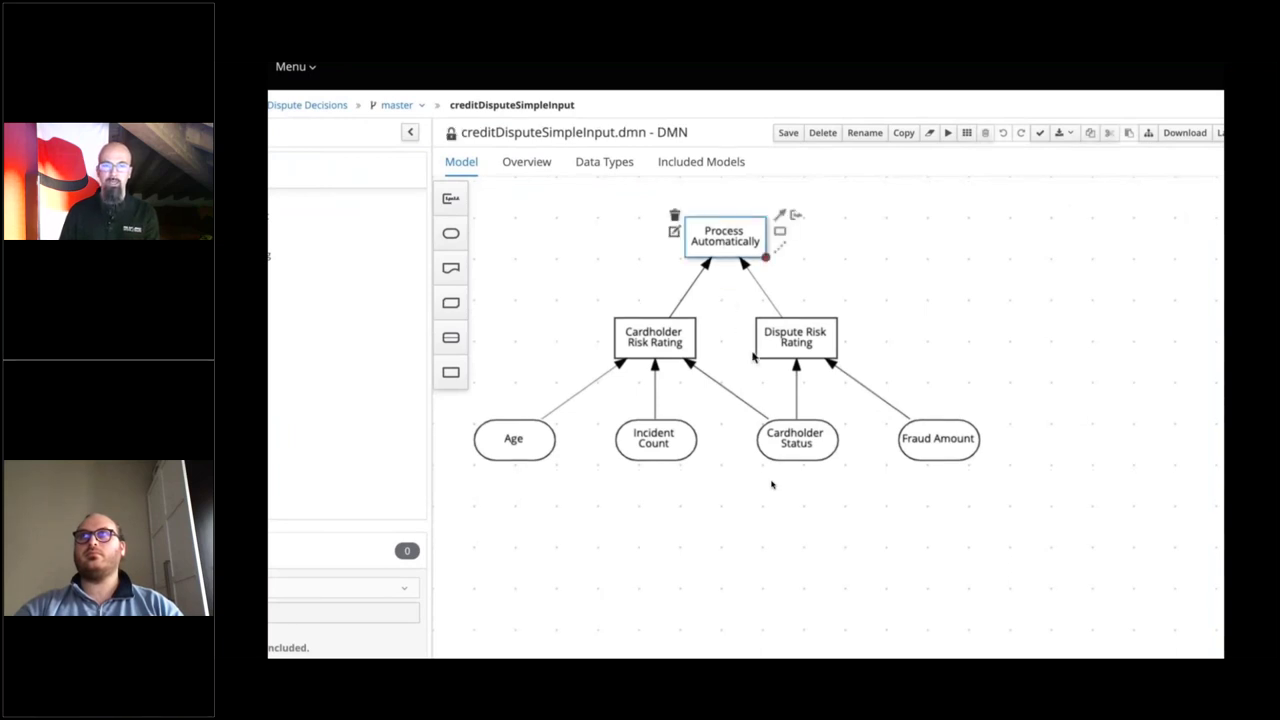
left_click(758, 352)
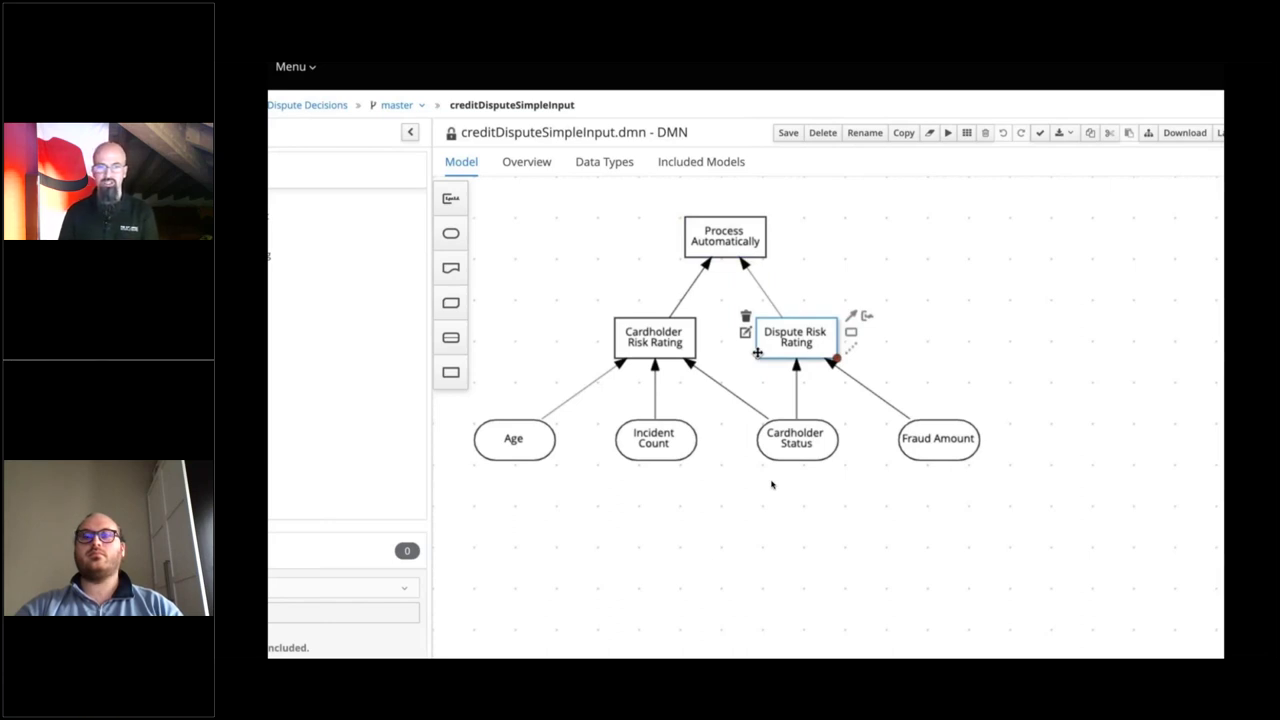
left_click(680, 345)
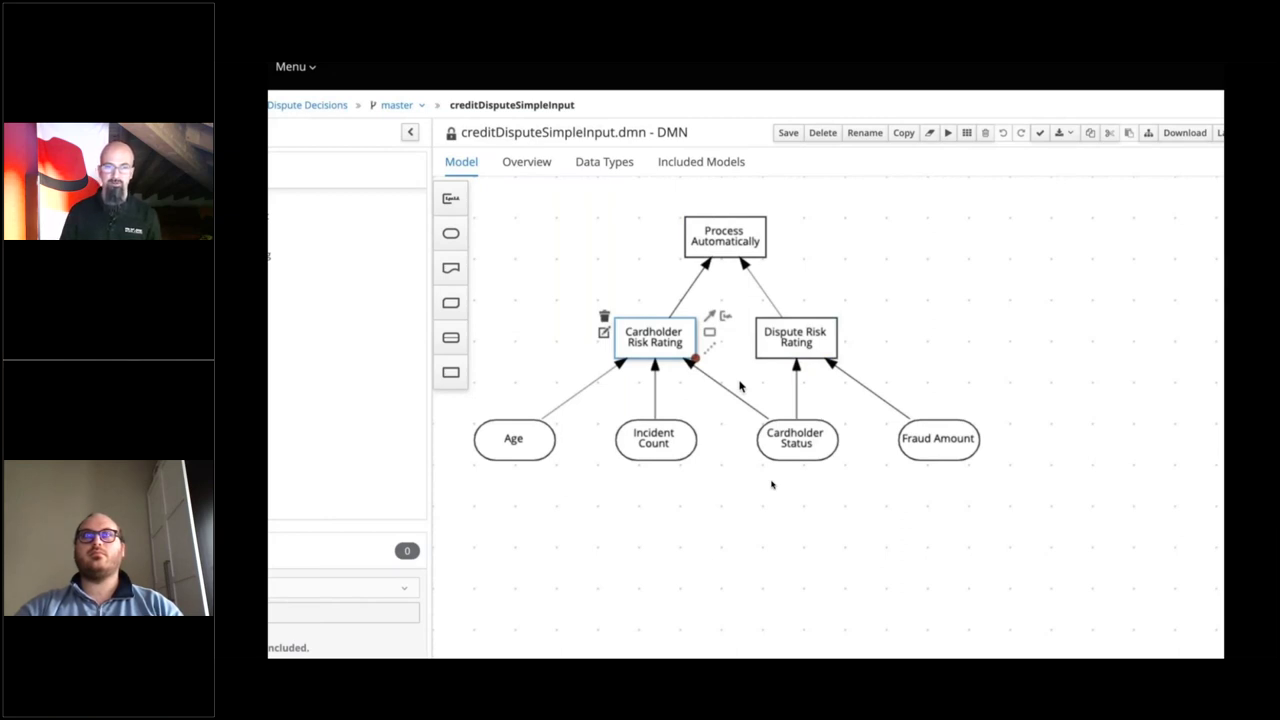
Review the PLATINUM rule in row 4 of the Dispute Risk Rating decision table and return to the graph
left_click(760, 351)
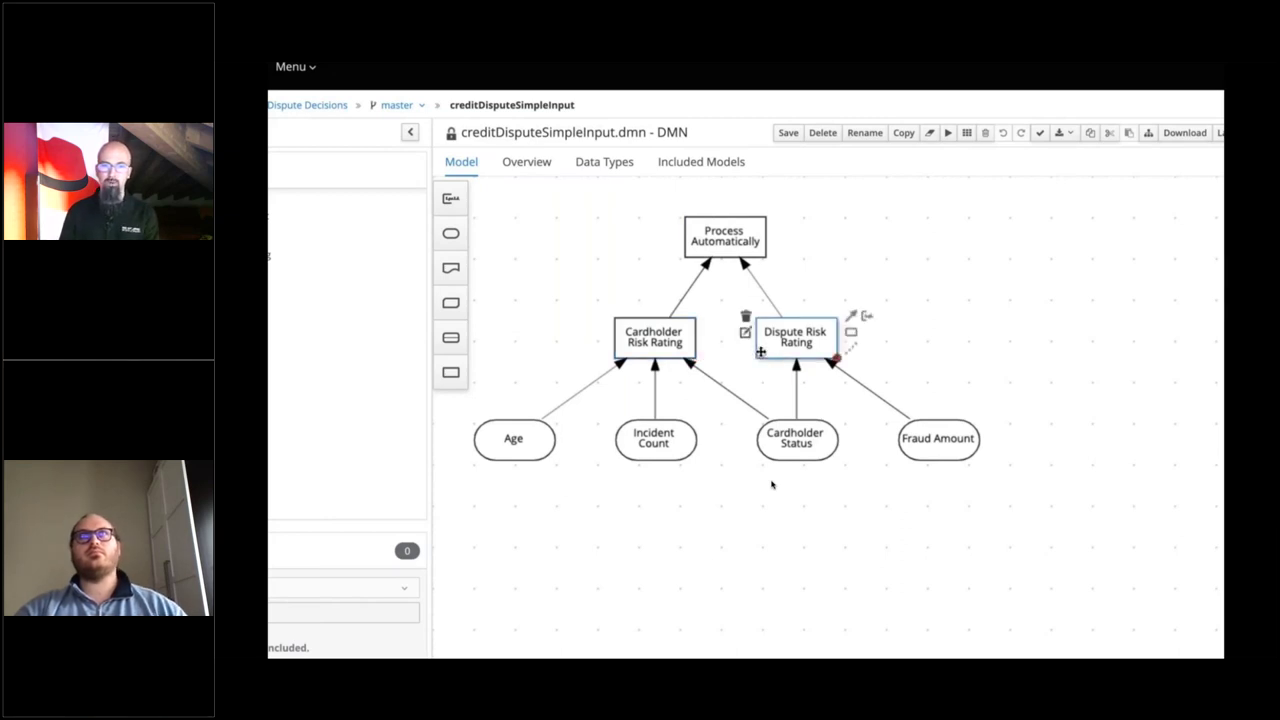
left_click(745, 332)
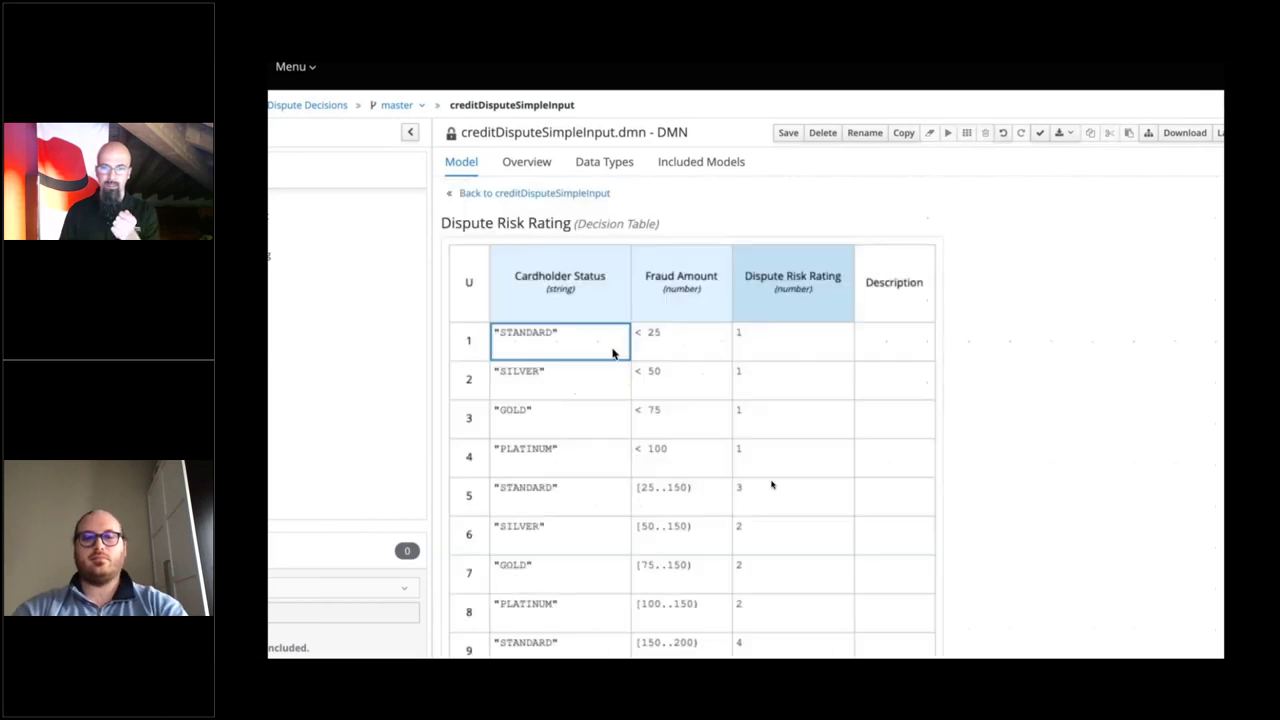
left_click(591, 472)
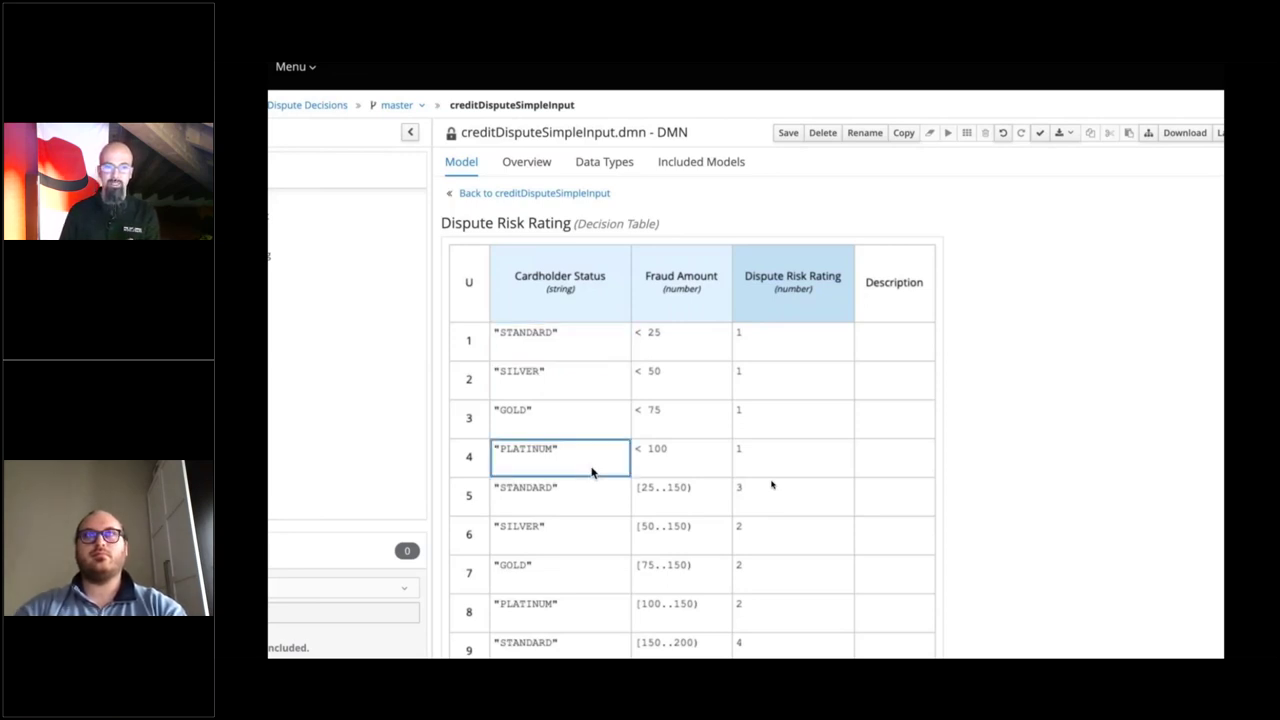
left_click(665, 471)
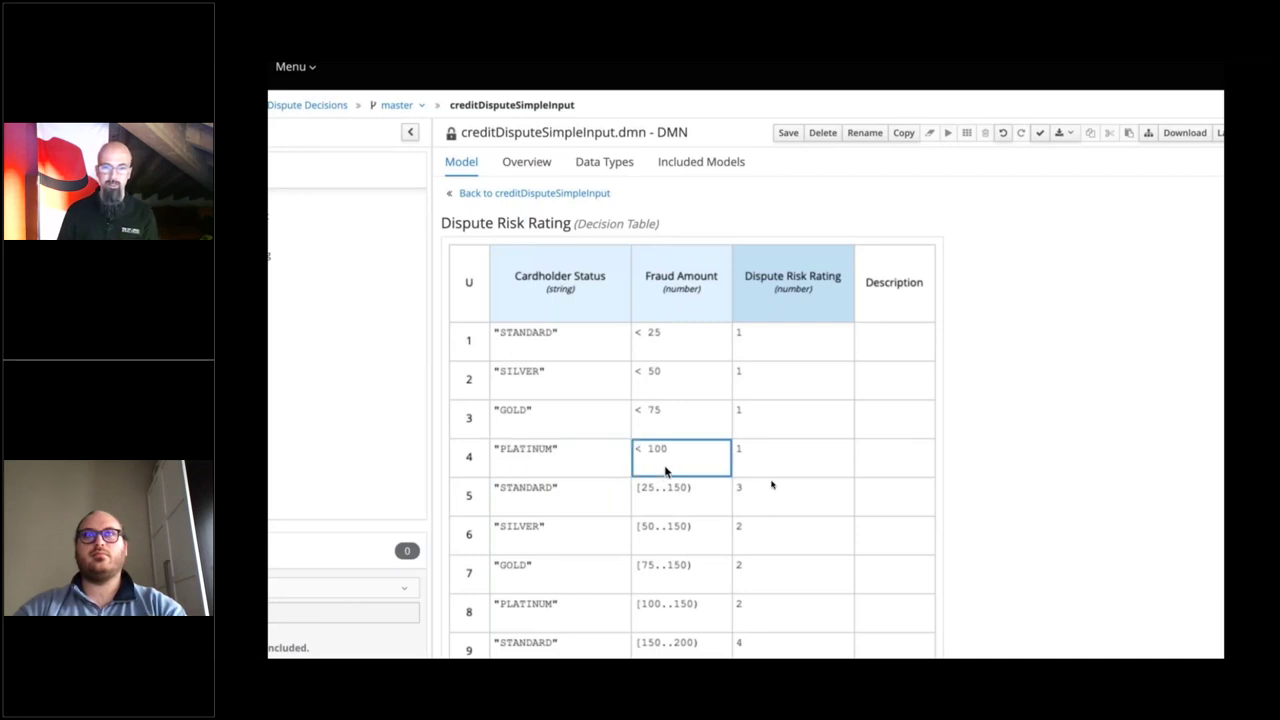
left_click(749, 463)
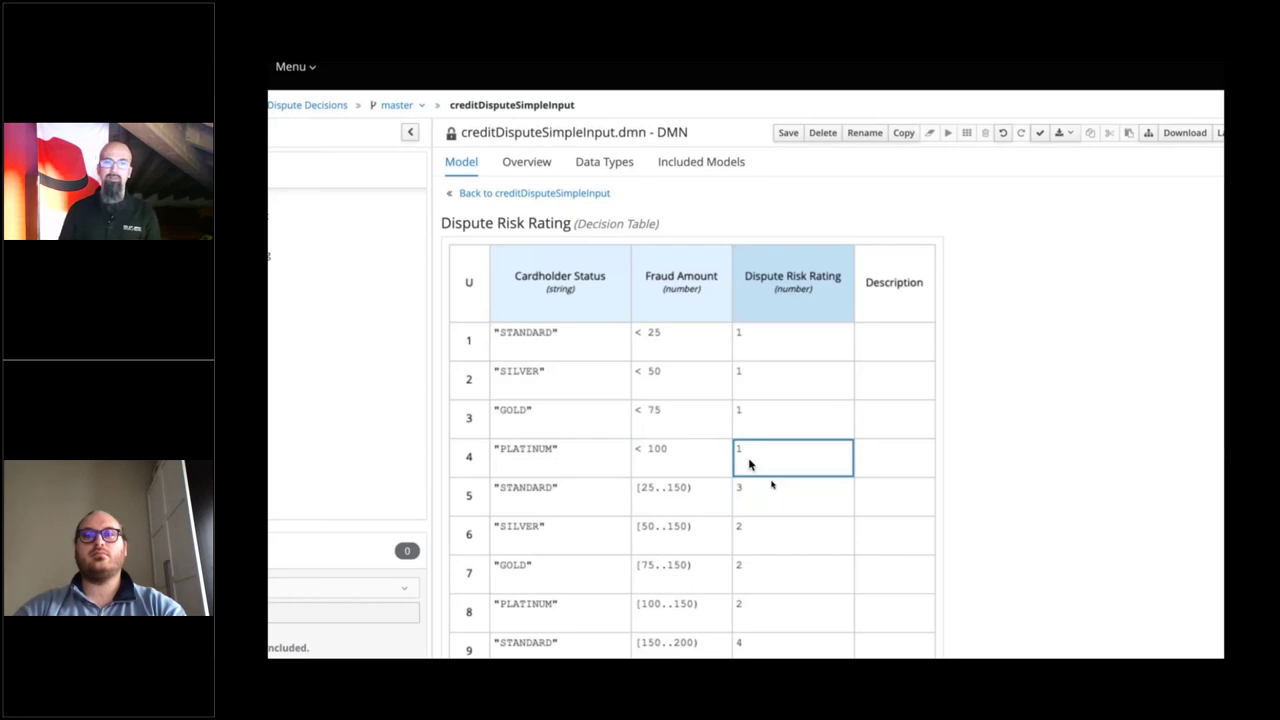
left_click(552, 196)
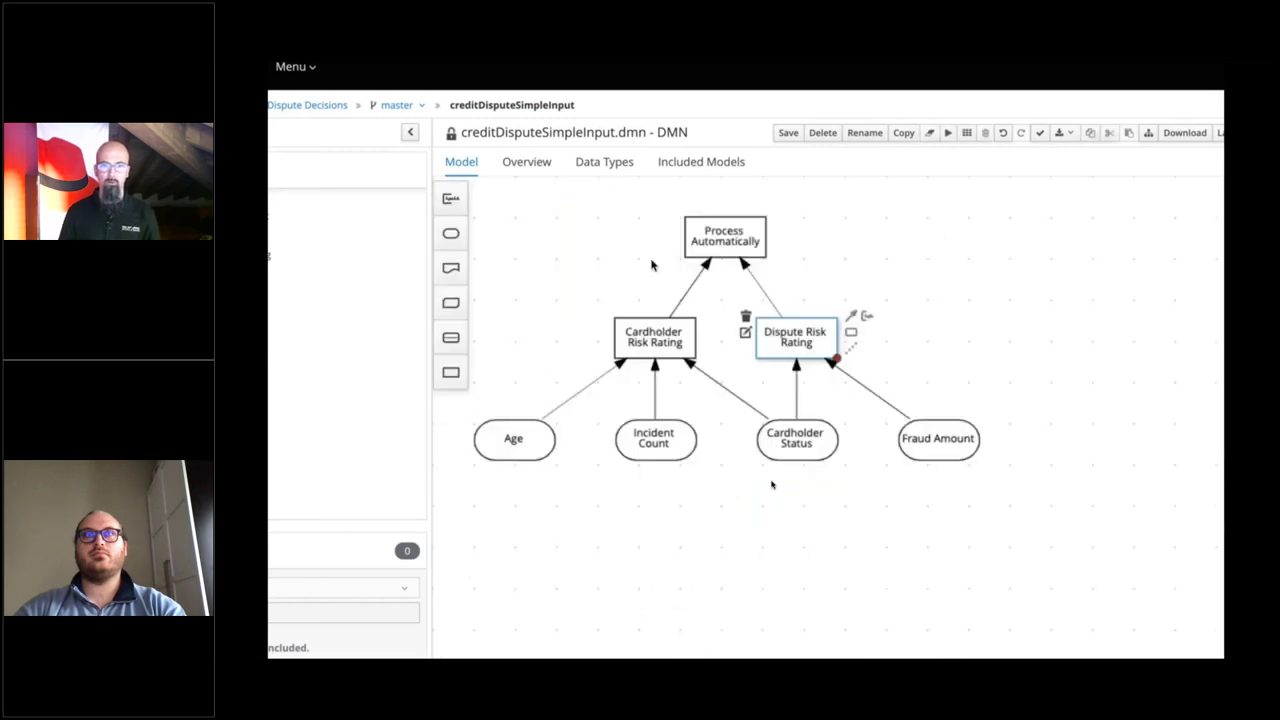
Inspect the Cardholder Risk Rating node and open the expression of the Process Automatically decision
left_click(687, 320)
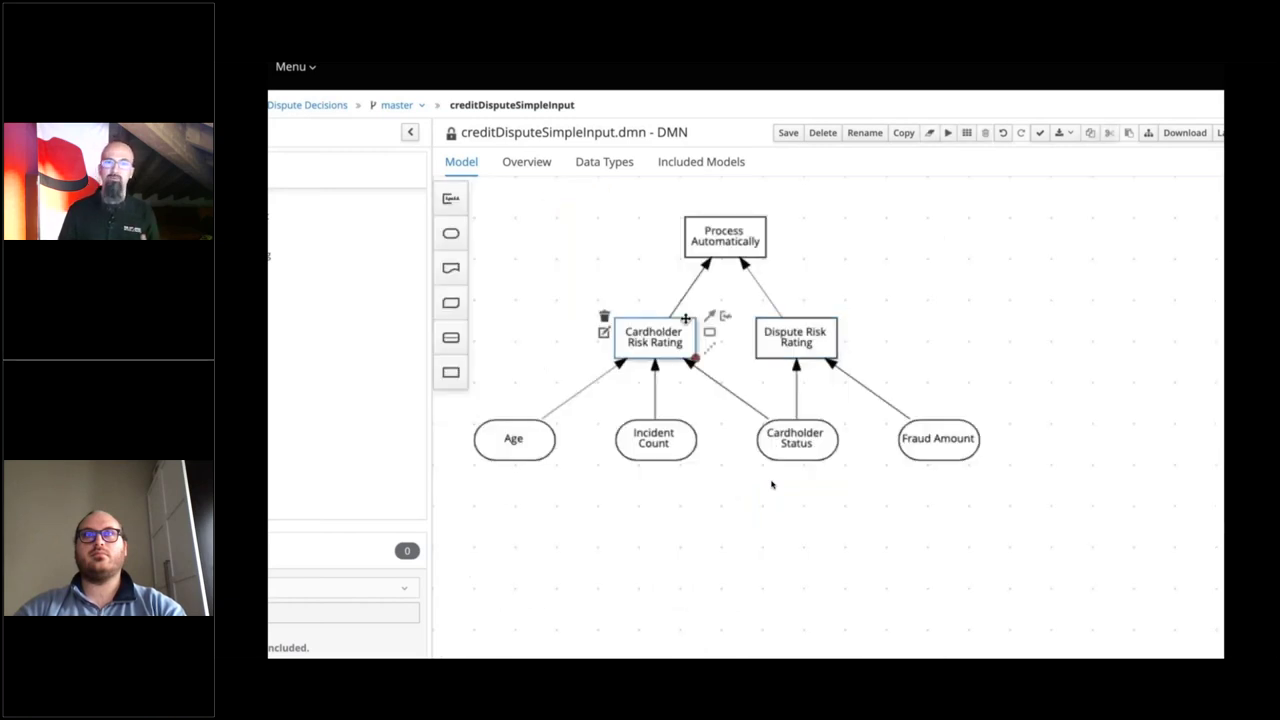
left_click(718, 251)
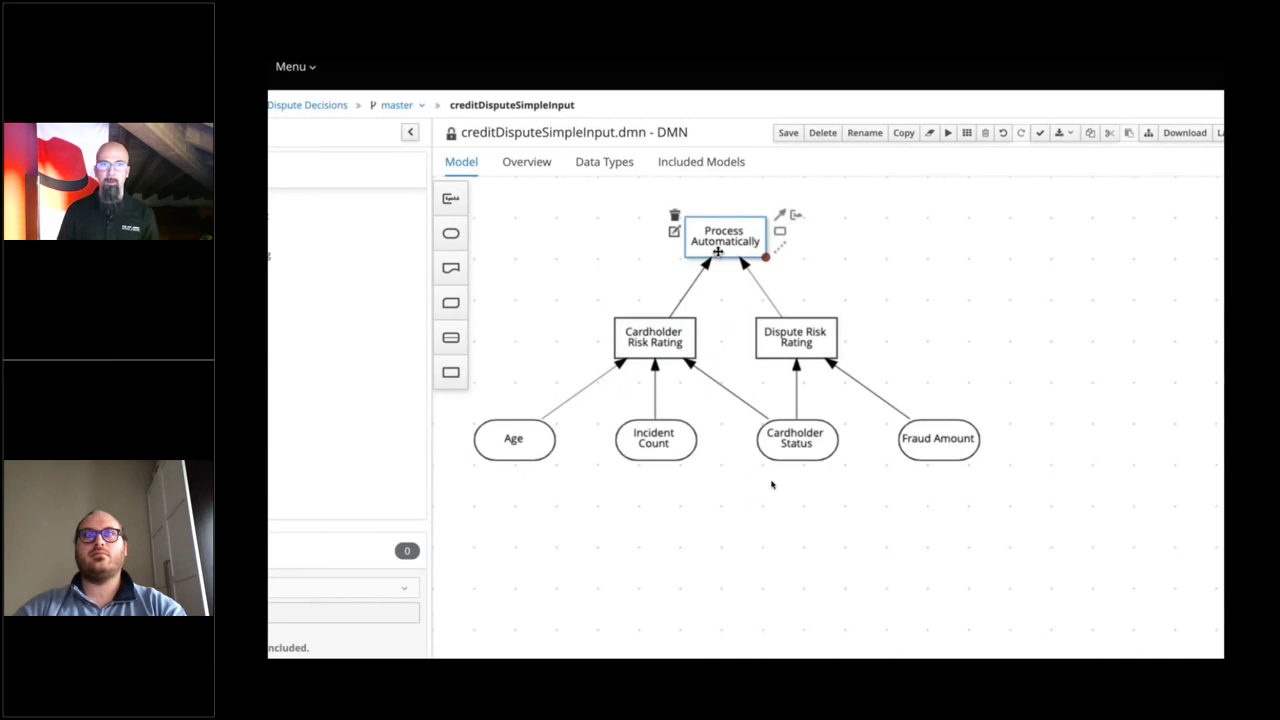
left_click(675, 231)
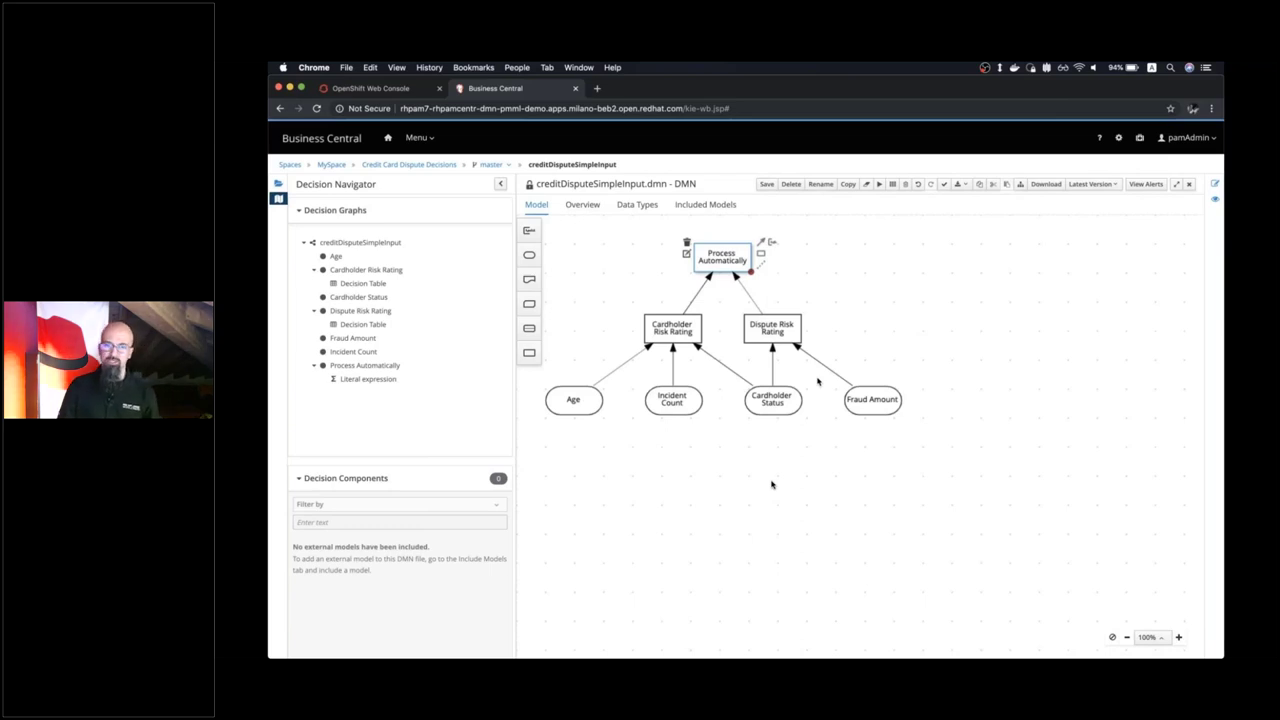
Close the DMN model and filter the project's assets to the Model type
left_click(1189, 185)
left_click(288, 243)
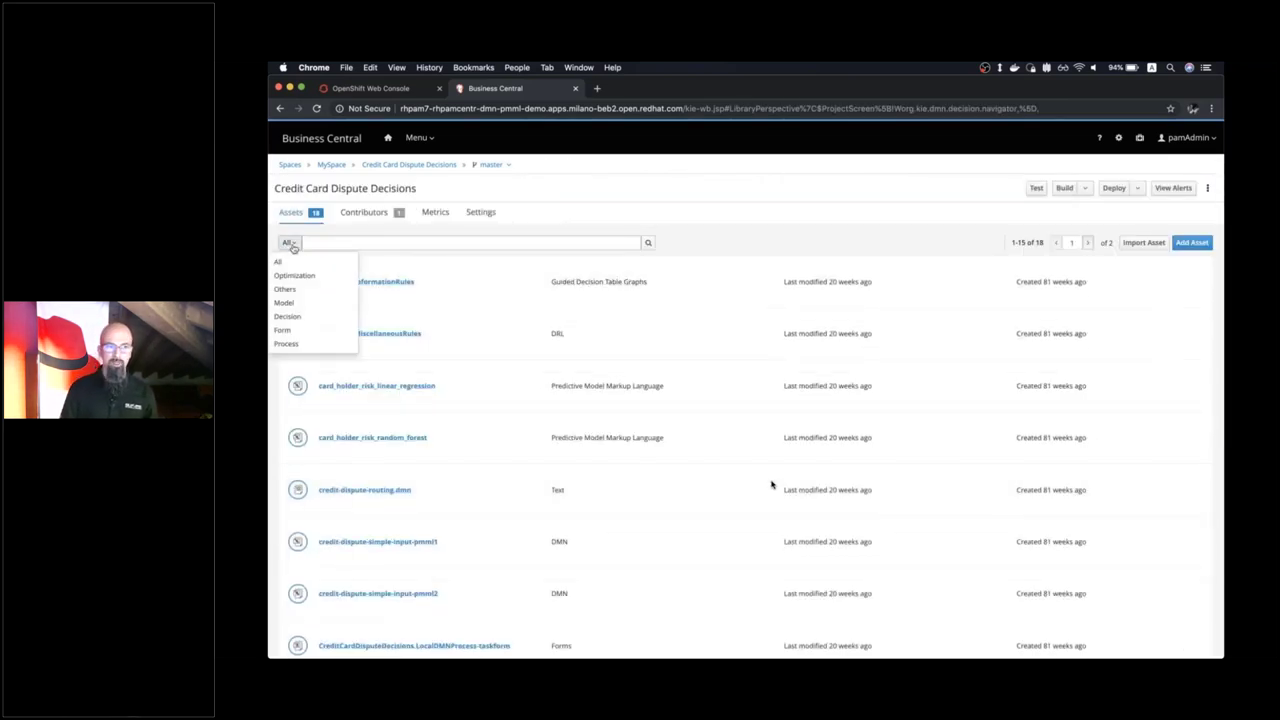
left_click(287, 302)
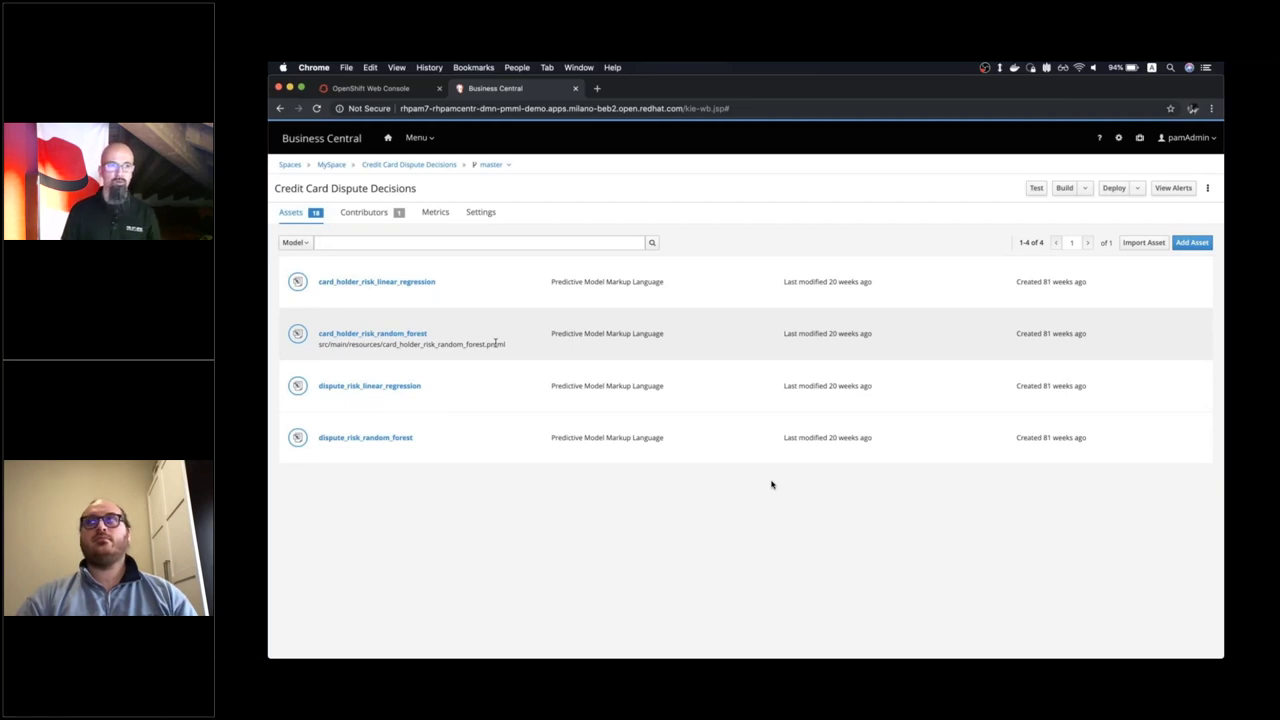
Reset the asset filter to All and reopen the creditDisputeSimpleInput DMN model
left_click(302, 244)
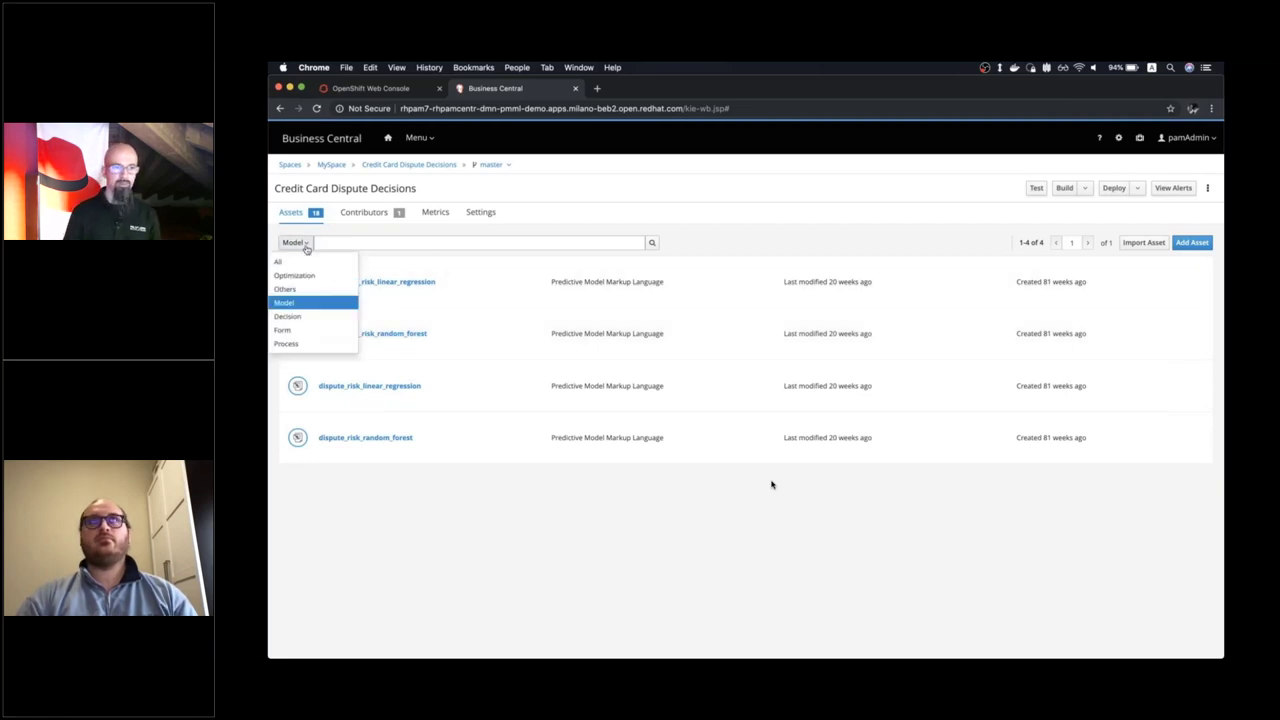
left_click(303, 261)
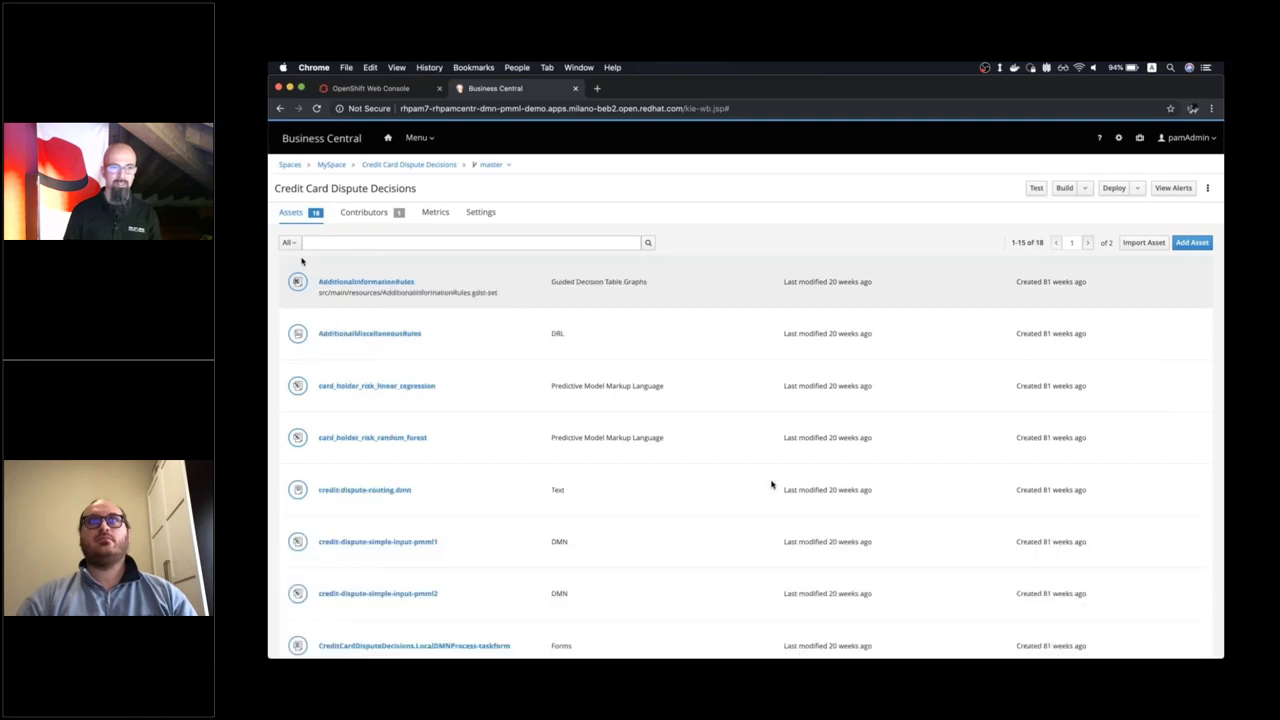
scroll(450, 352, "down", 5)
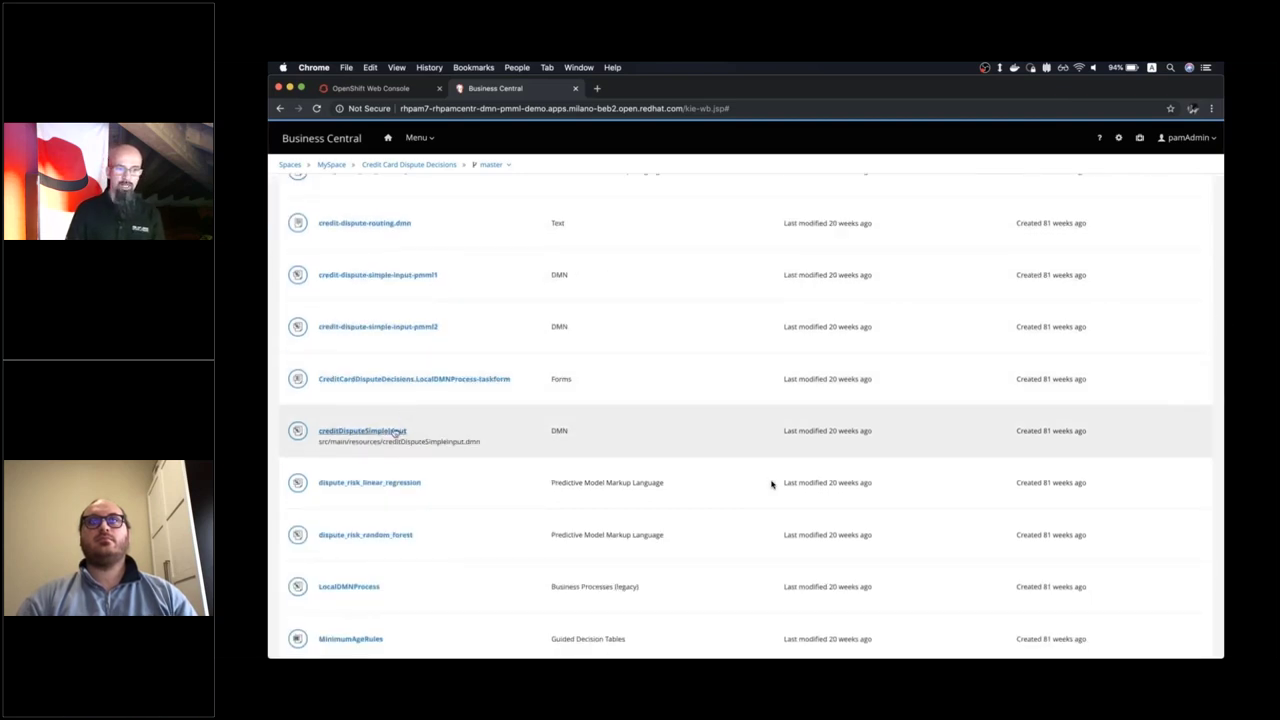
left_click(397, 431)
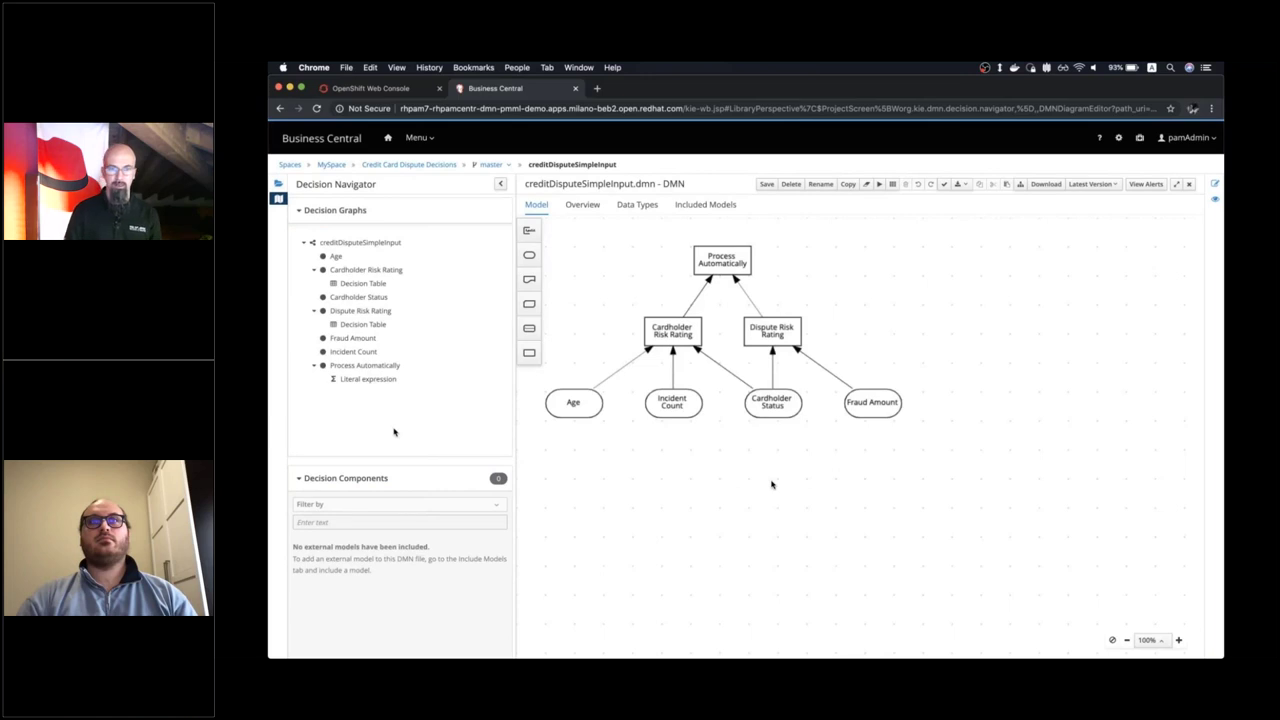
Include dispute_risk_linear_regression.pmml in the DMN file under the unique name disputeML
left_click(705, 206)
left_click(1160, 279)
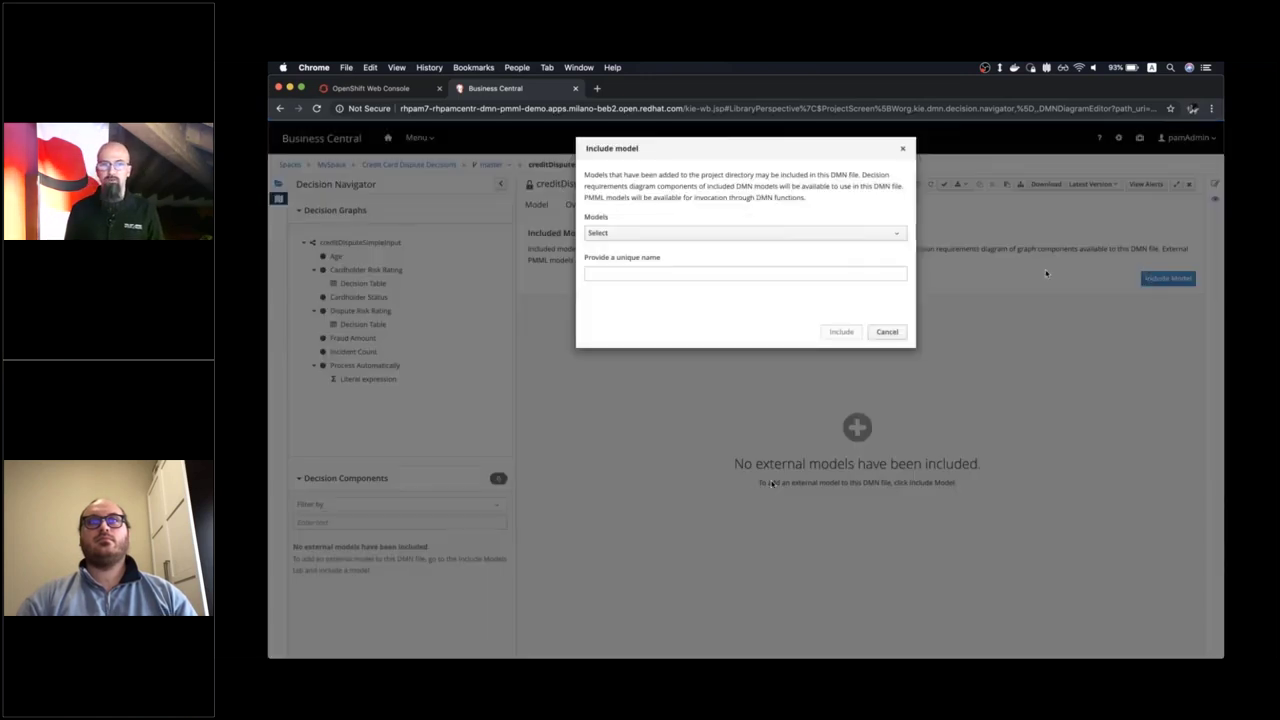
left_click(850, 233)
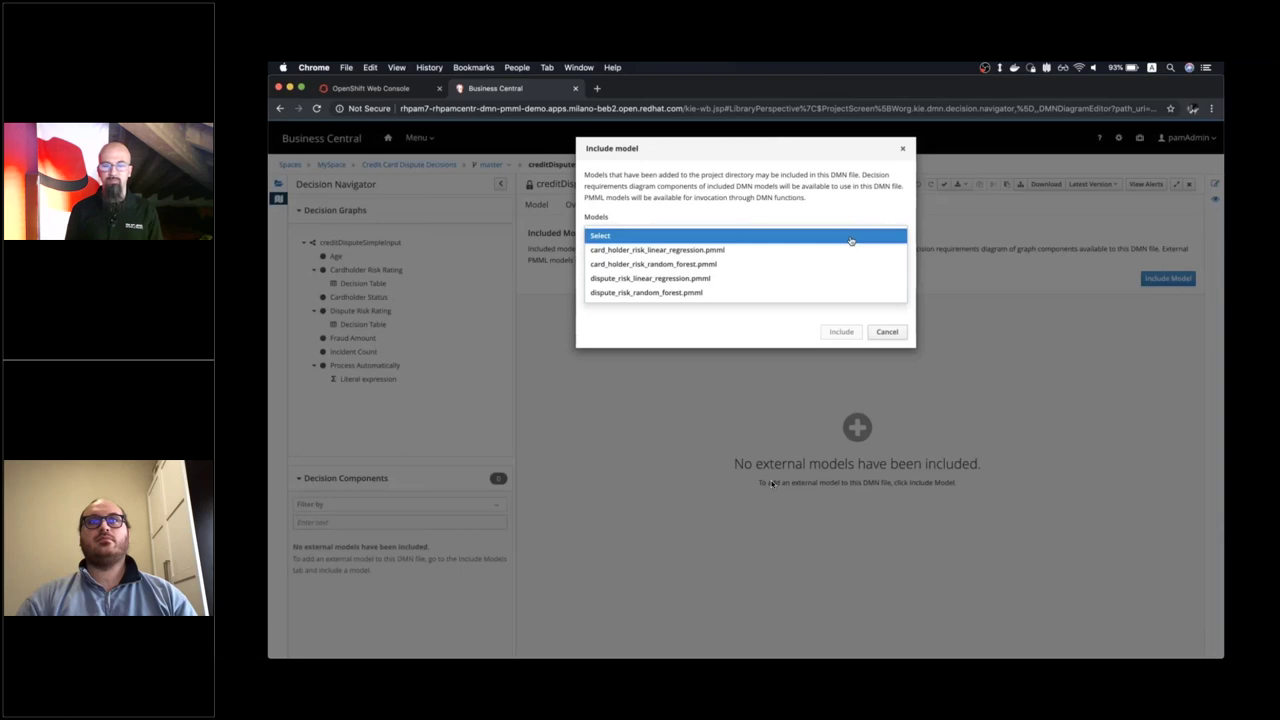
left_click(747, 280)
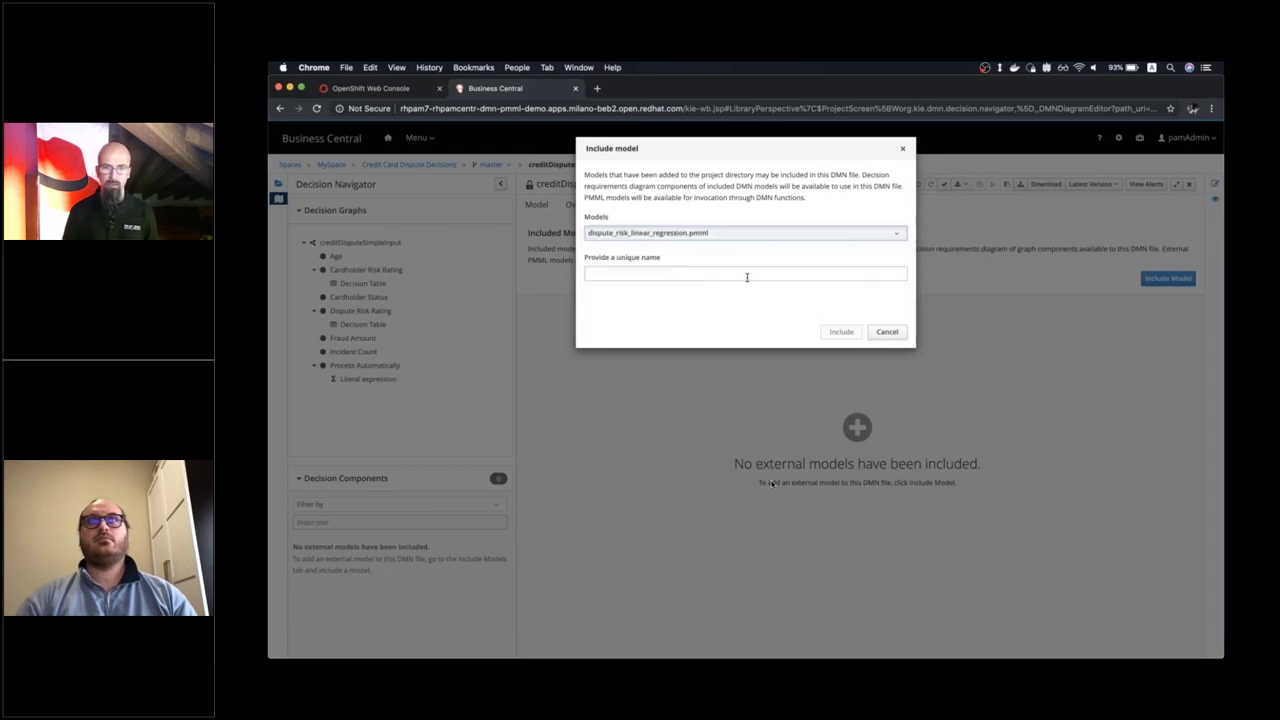
left_click(741, 276)
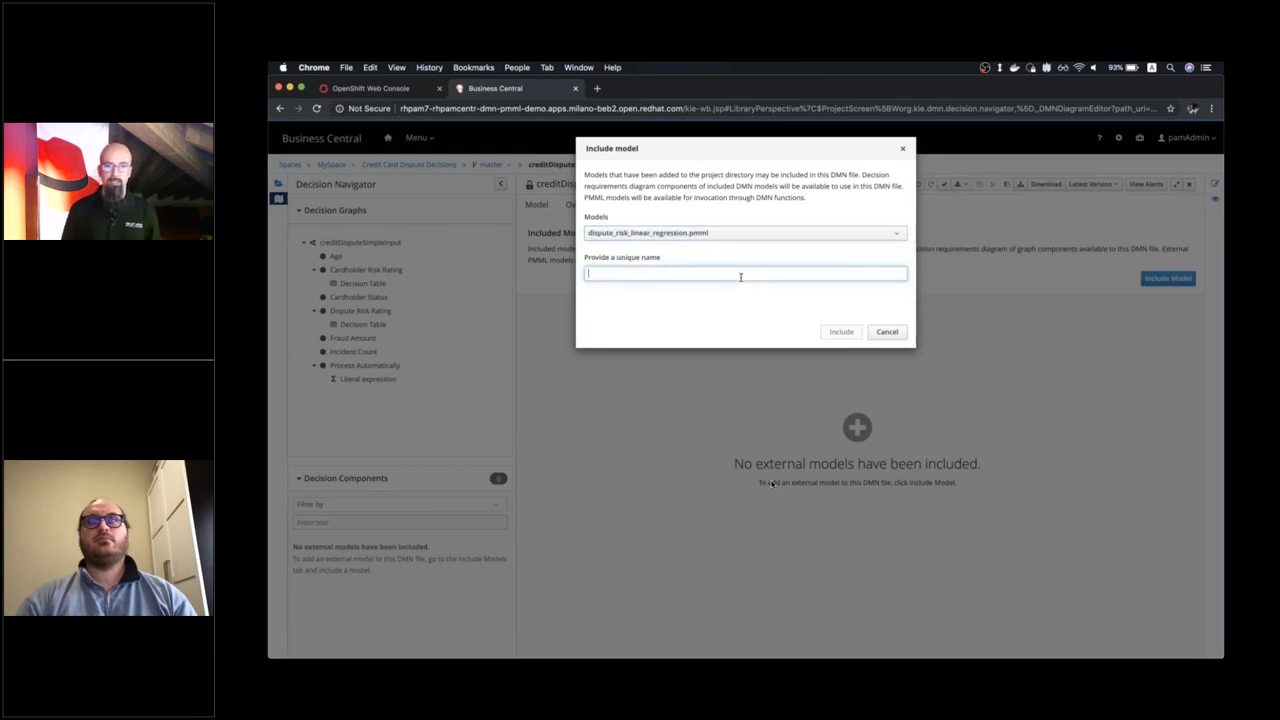
type("disputeML")
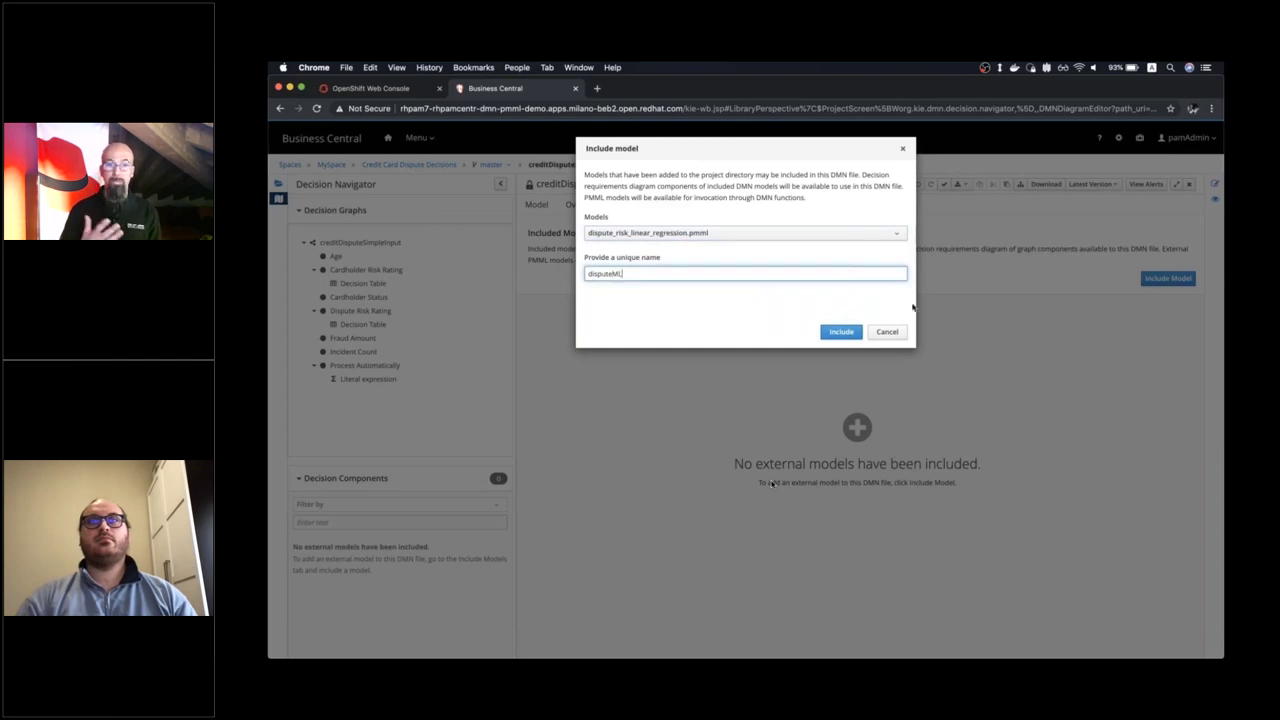
left_click(841, 331)
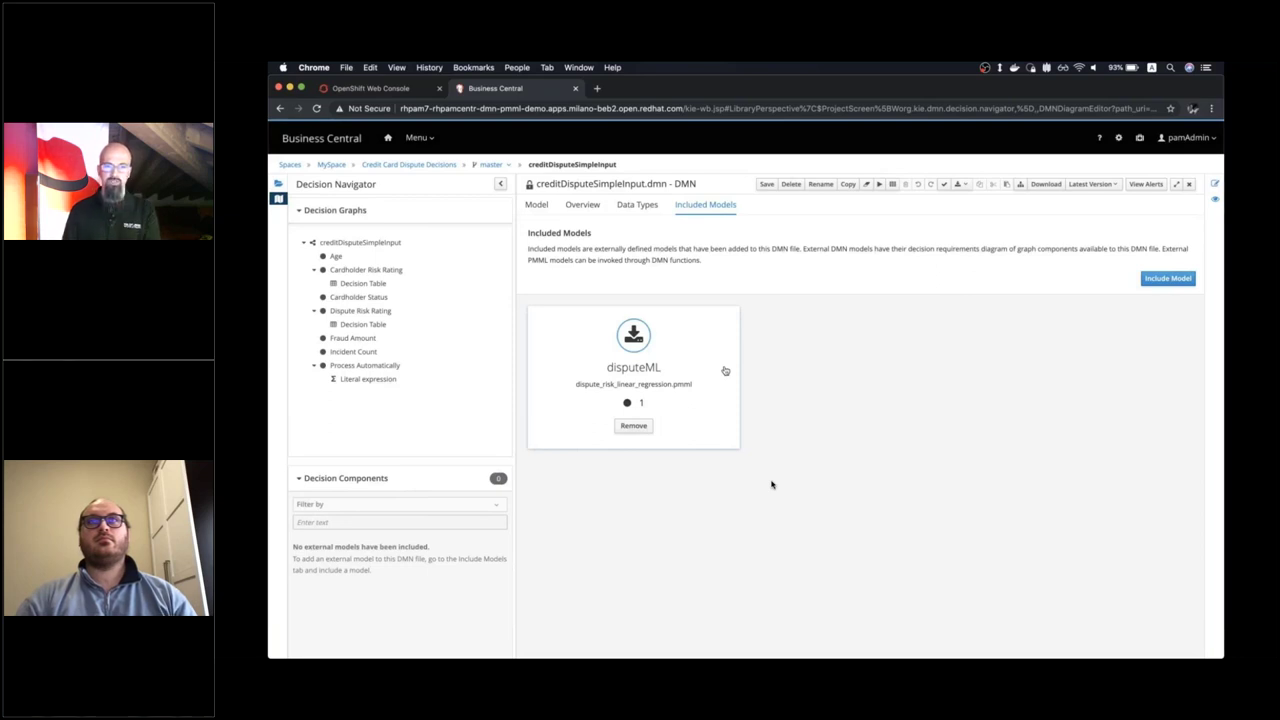
Add a business knowledge model node beside the Dispute Risk Rating decision in the graph
left_click(546, 210)
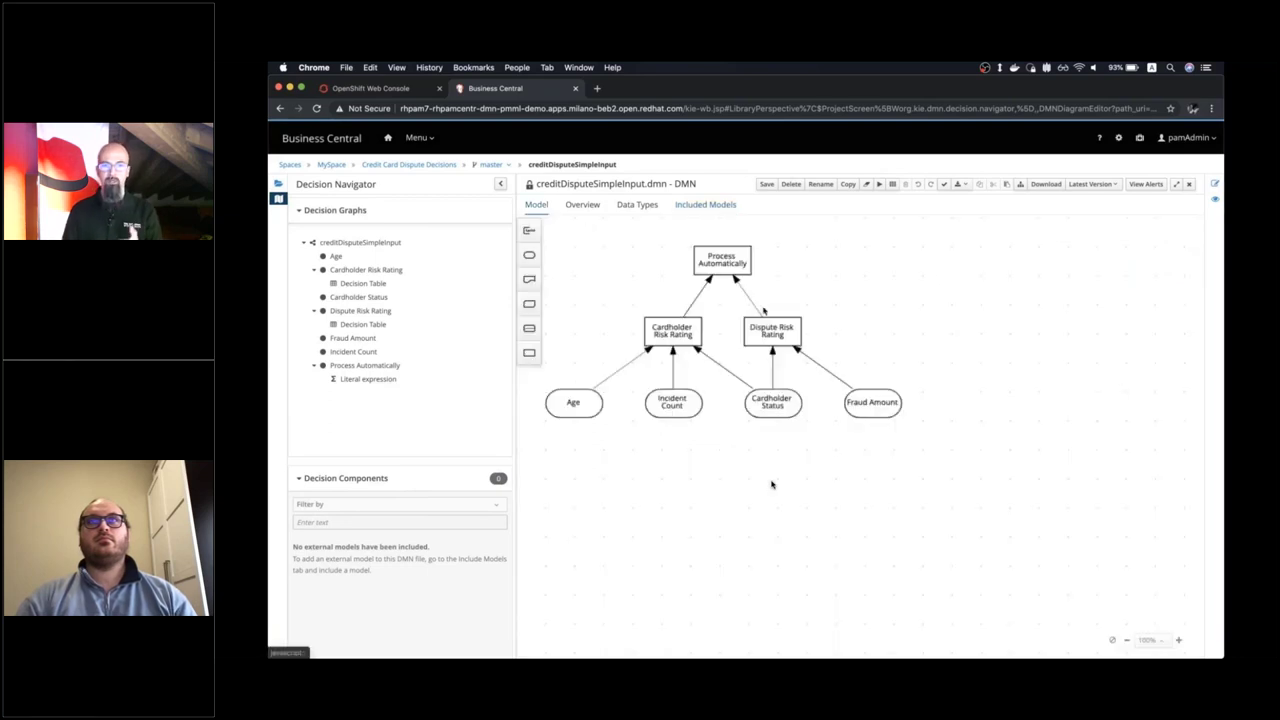
left_click(762, 320)
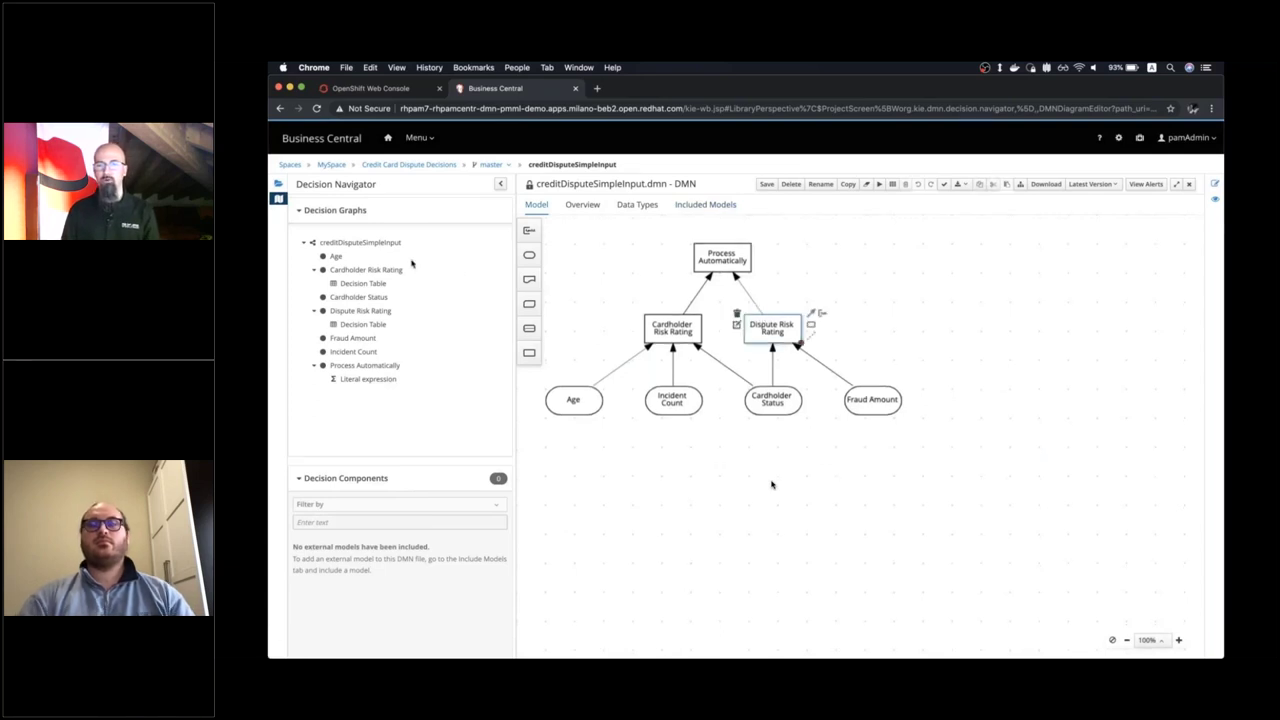
left_click_drag(529, 303, 874, 323)
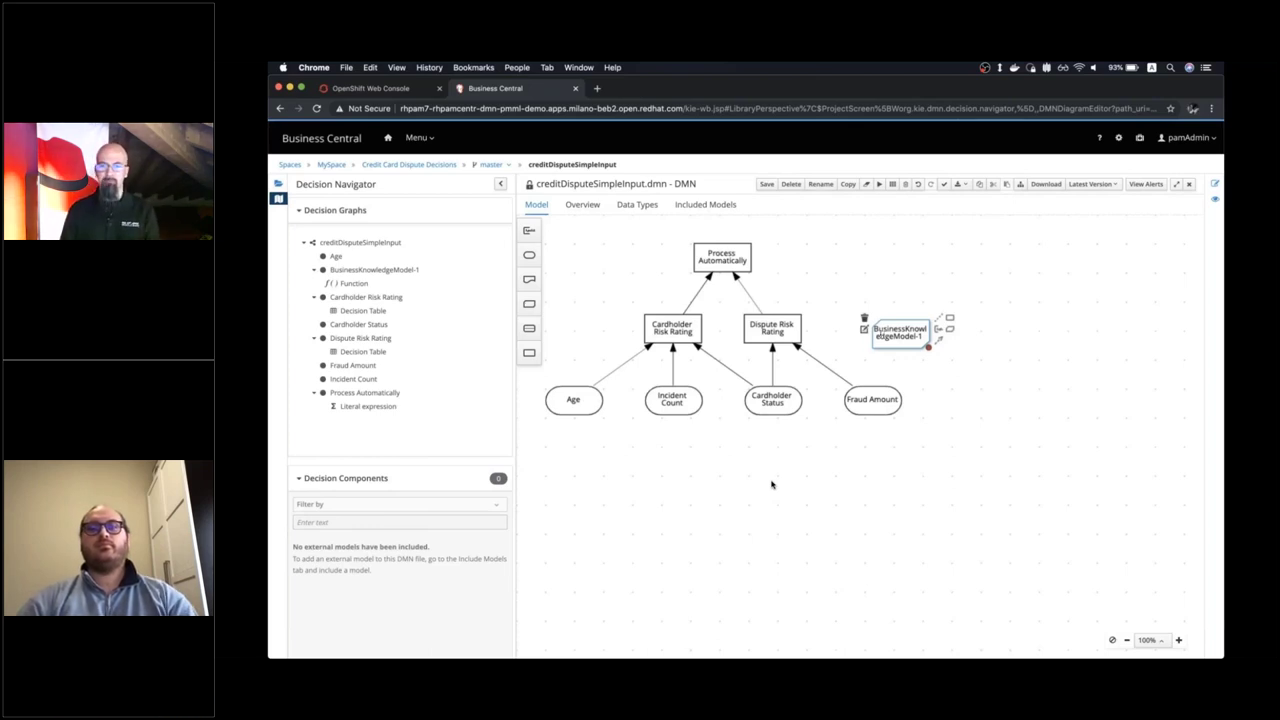
Open the new business knowledge model's function definition and set its function kind to PMML
left_click(864, 330)
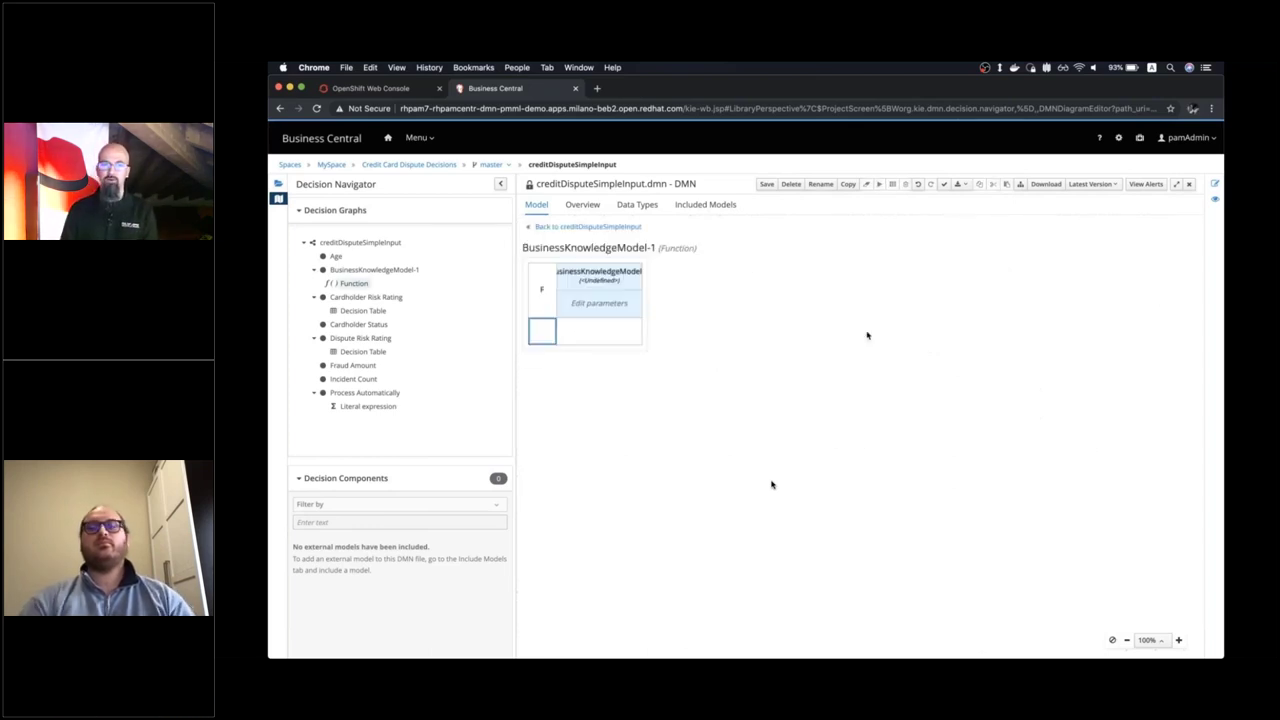
left_click(542, 296)
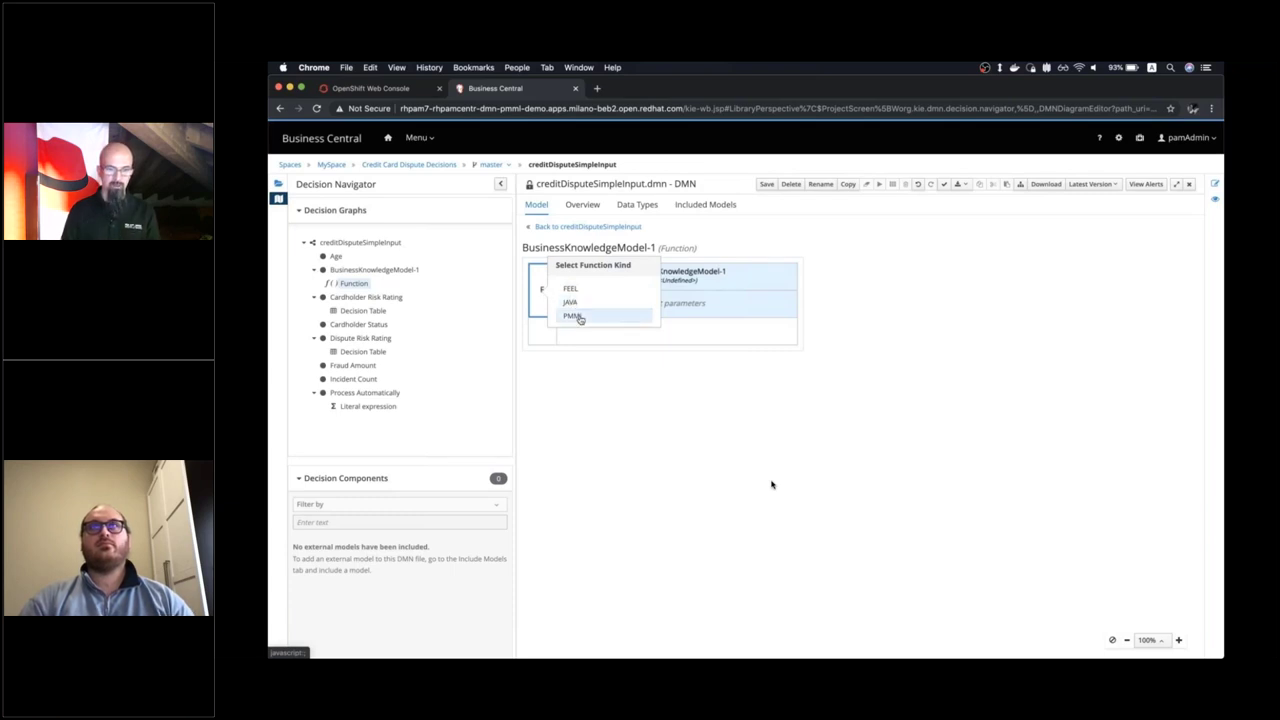
left_click(578, 316)
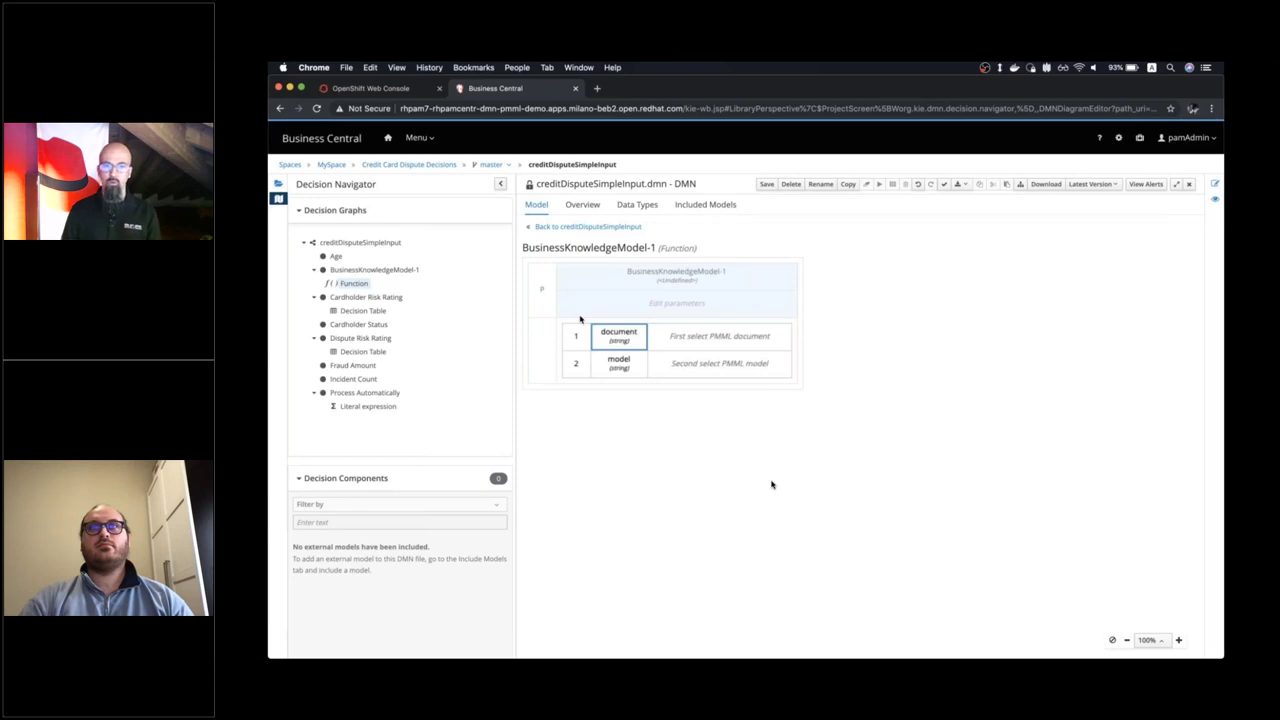
Set the business knowledge model function's PMML document to disputeML and its model to LinearRegression
left_click(693, 338)
left_click(693, 338)
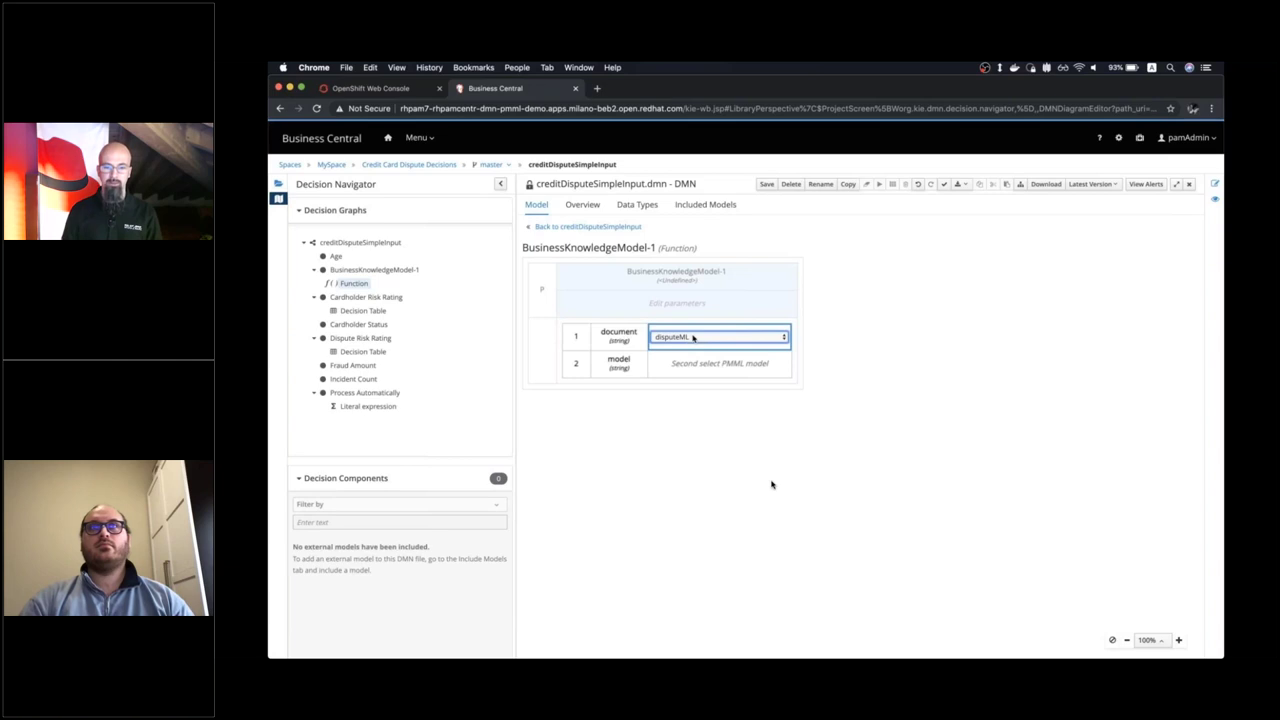
left_click(818, 358)
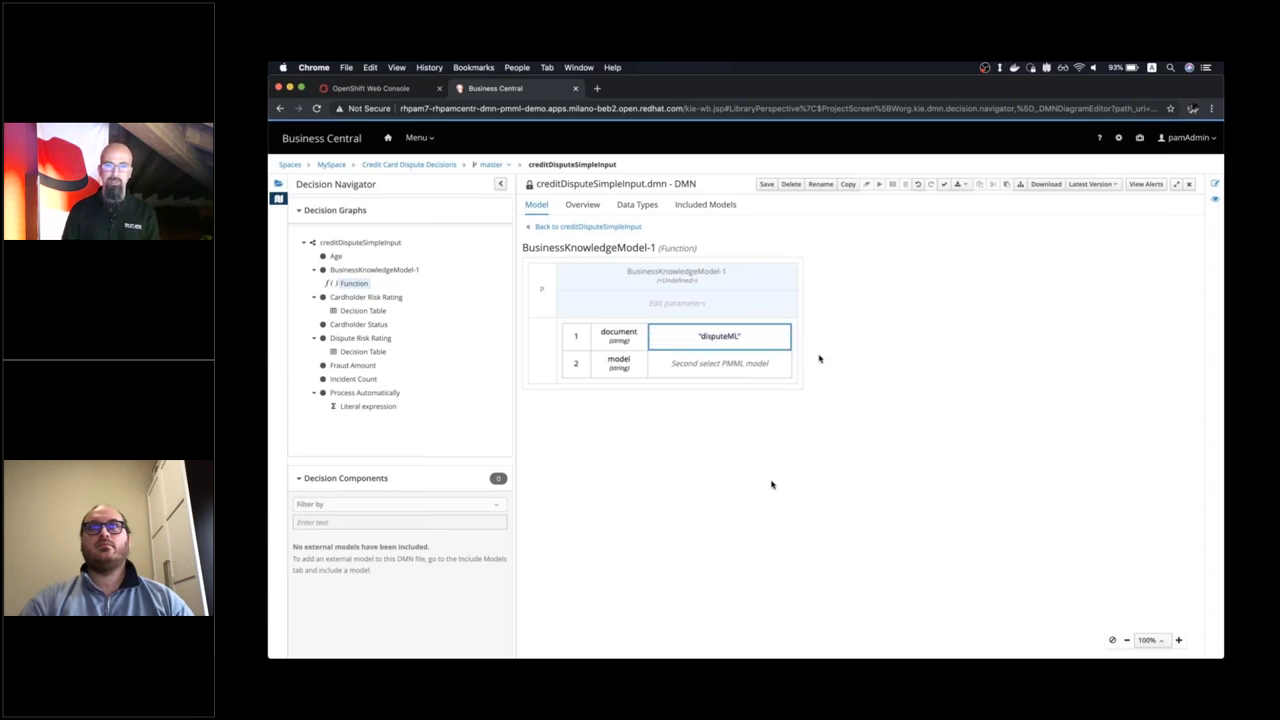
left_click(727, 364)
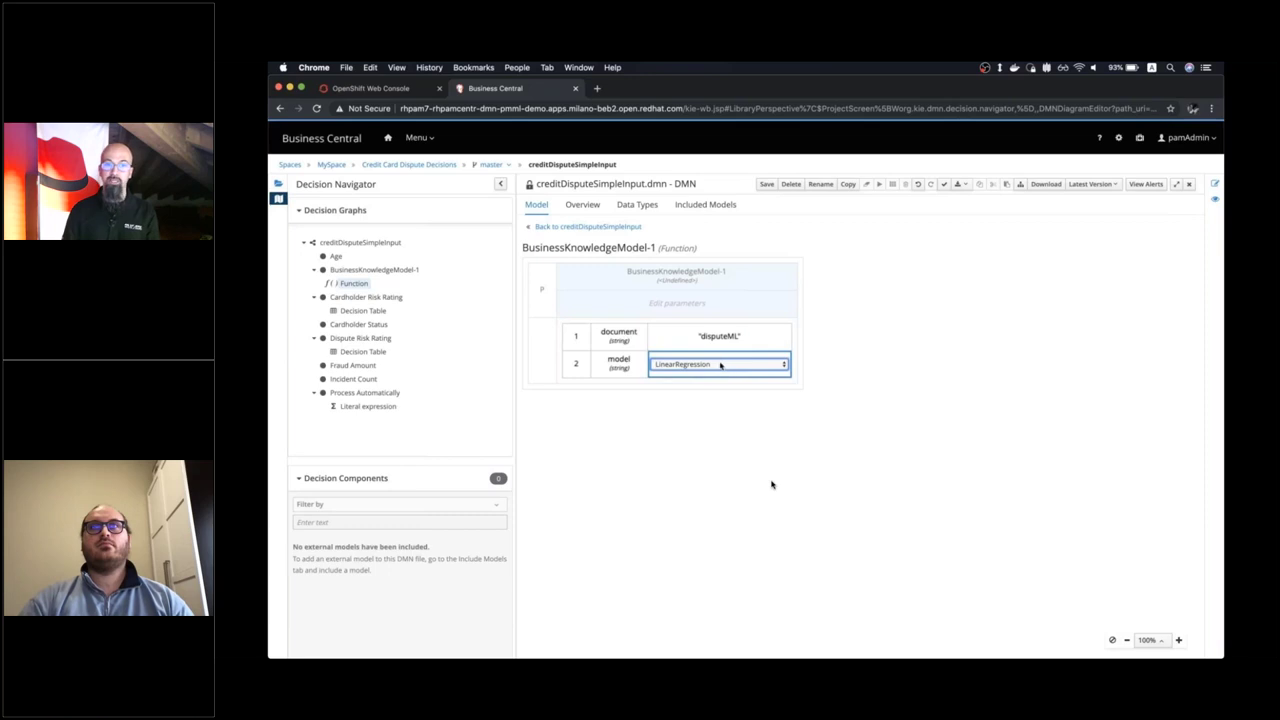
left_click(713, 365)
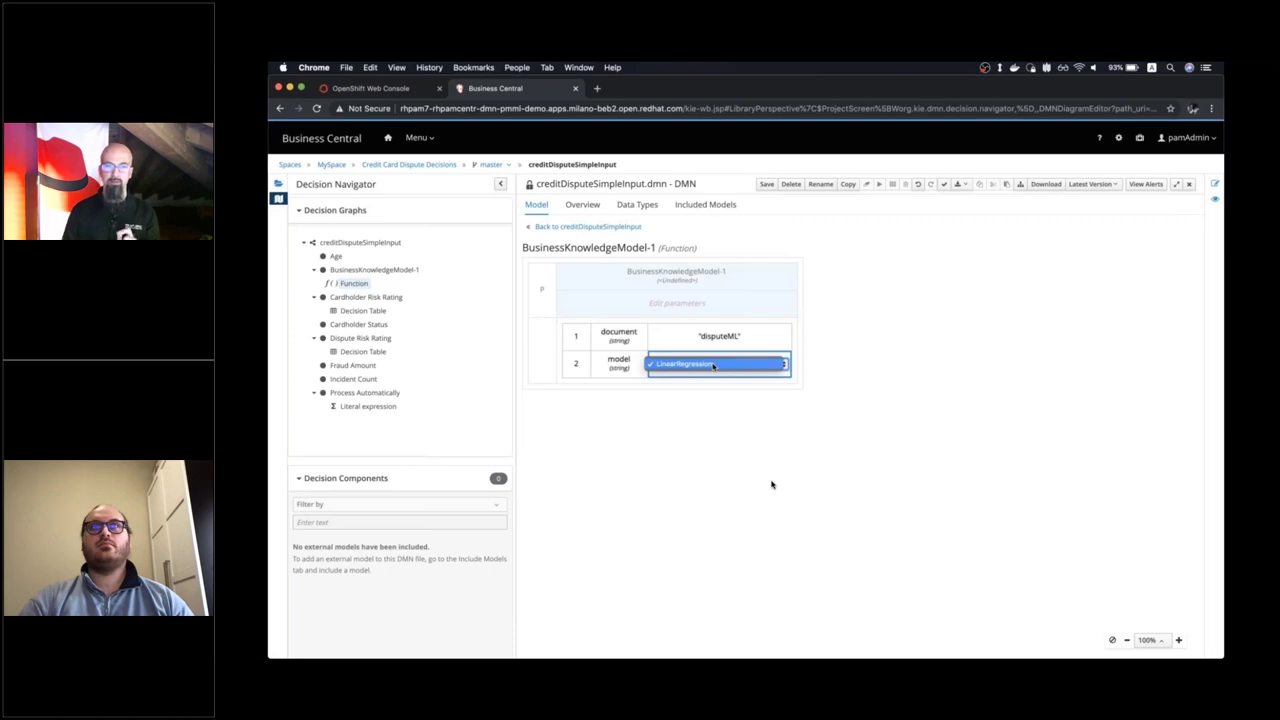
left_click(713, 365)
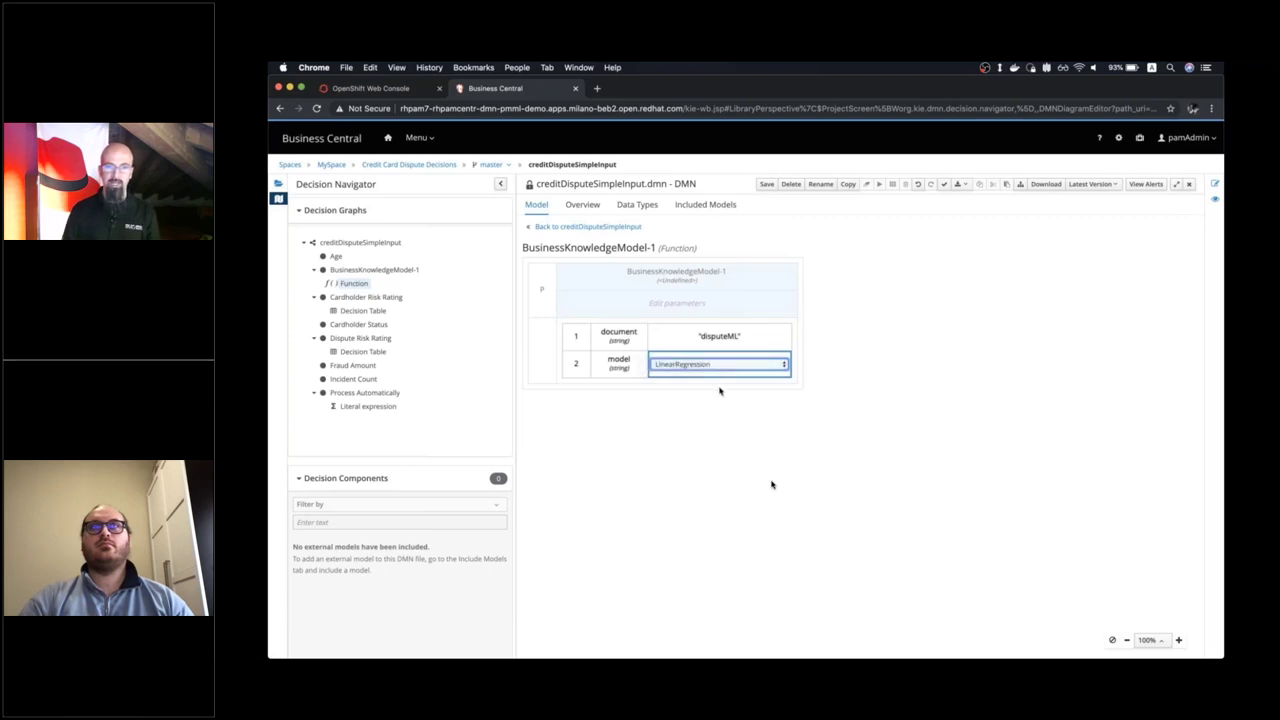
left_click(719, 390)
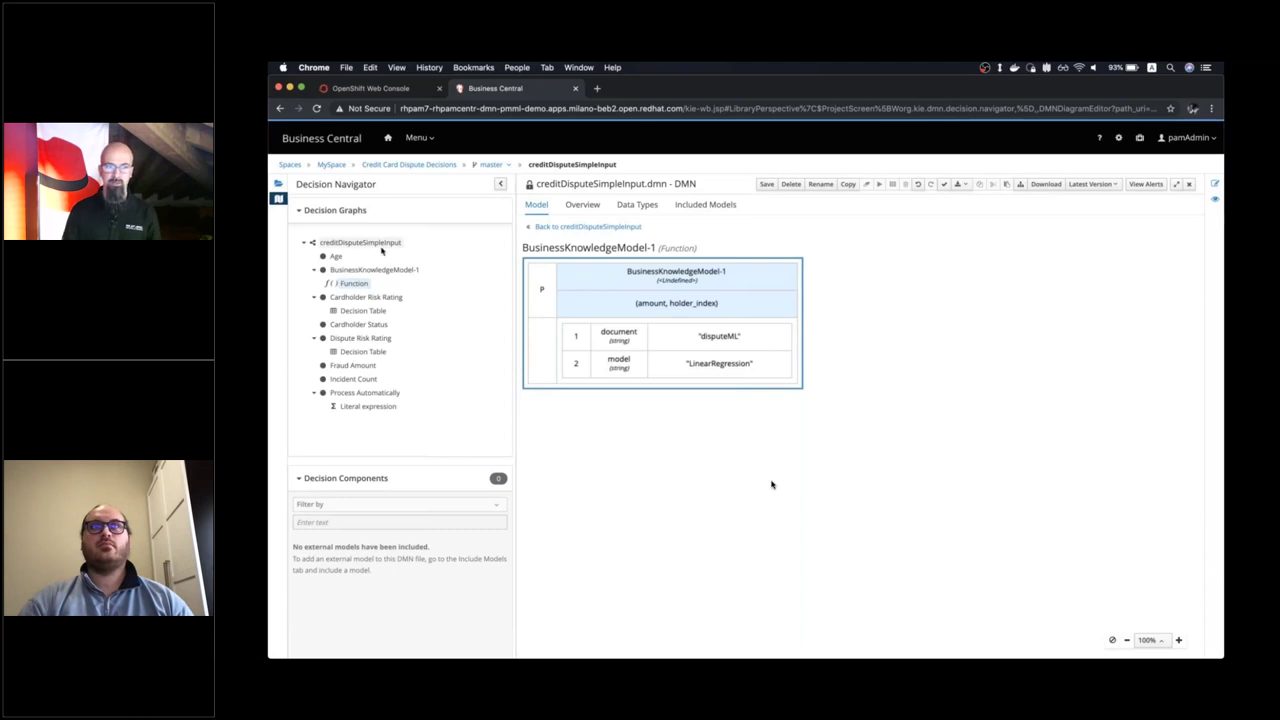
Connect the business knowledge model to the Dispute Risk Rating decision with a knowledge requirement, and close the DMN model
left_click(381, 249)
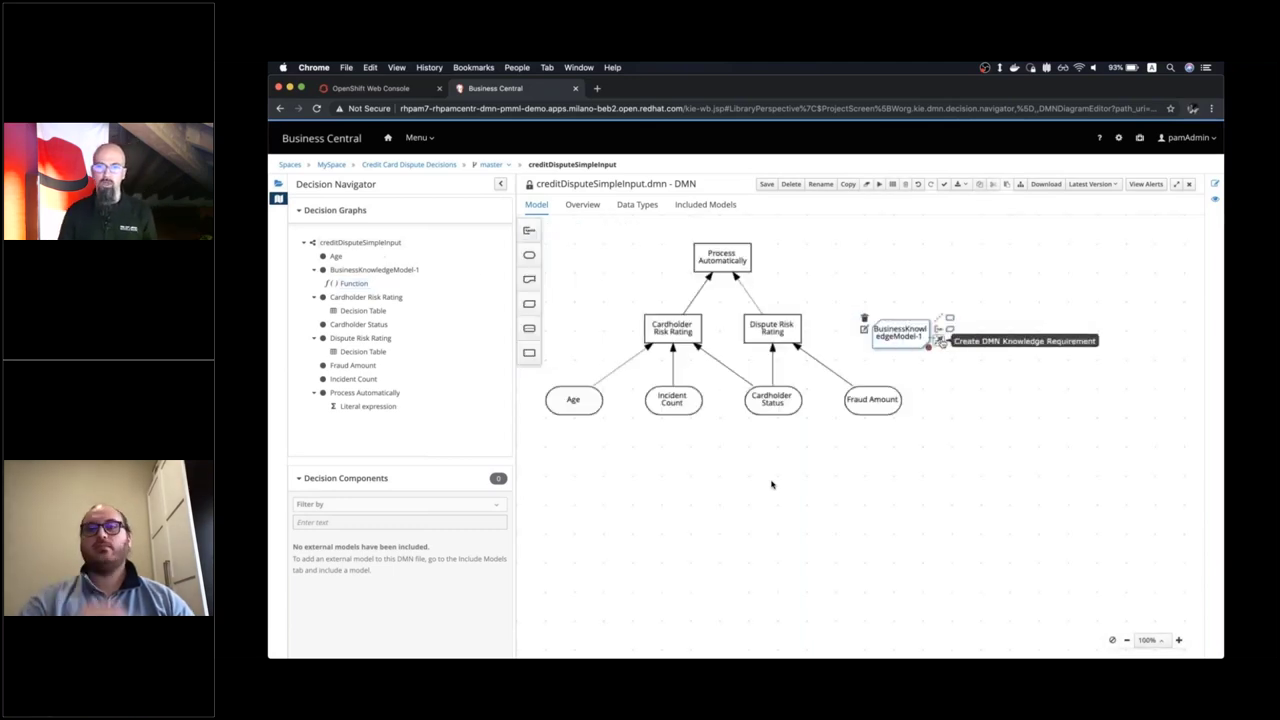
left_click_drag(938, 329, 778, 333)
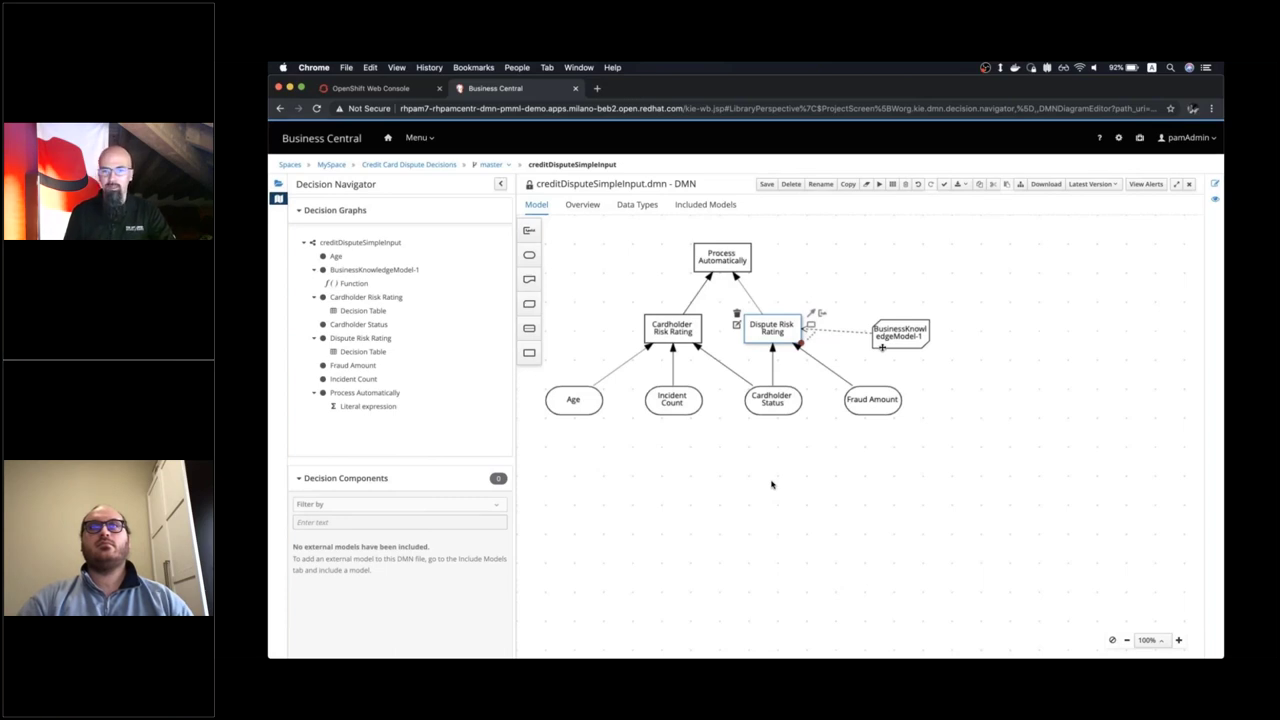
left_click(1189, 184)
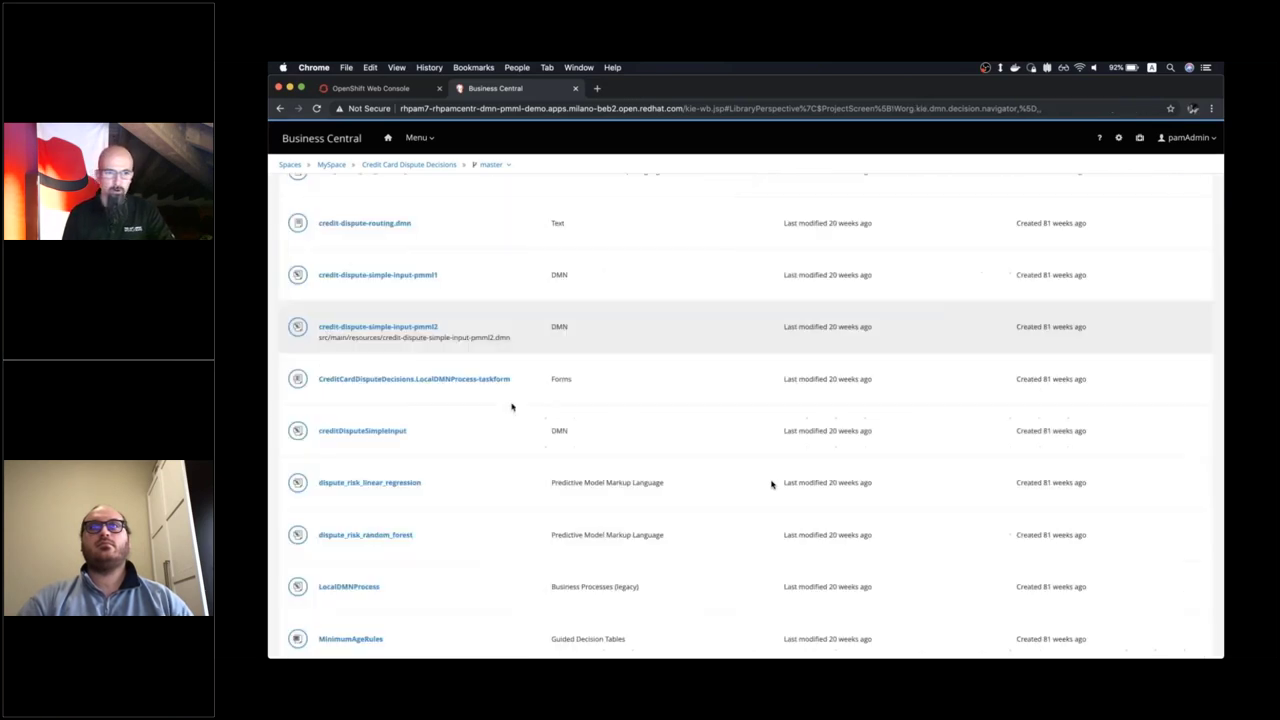
Go to MySpace and open the FraudDispute business process of the CreditCardDisputeCase project
left_click(401, 276)
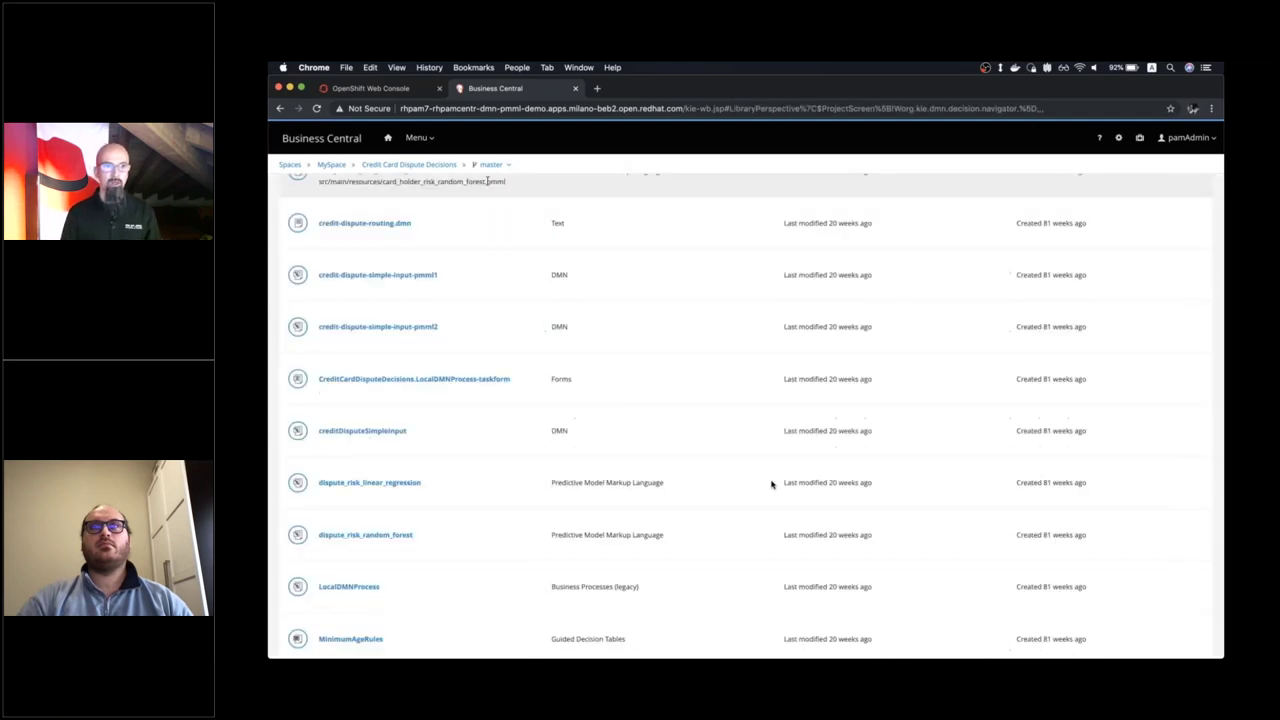
scroll(487, 181, "up", 5)
left_click(333, 166)
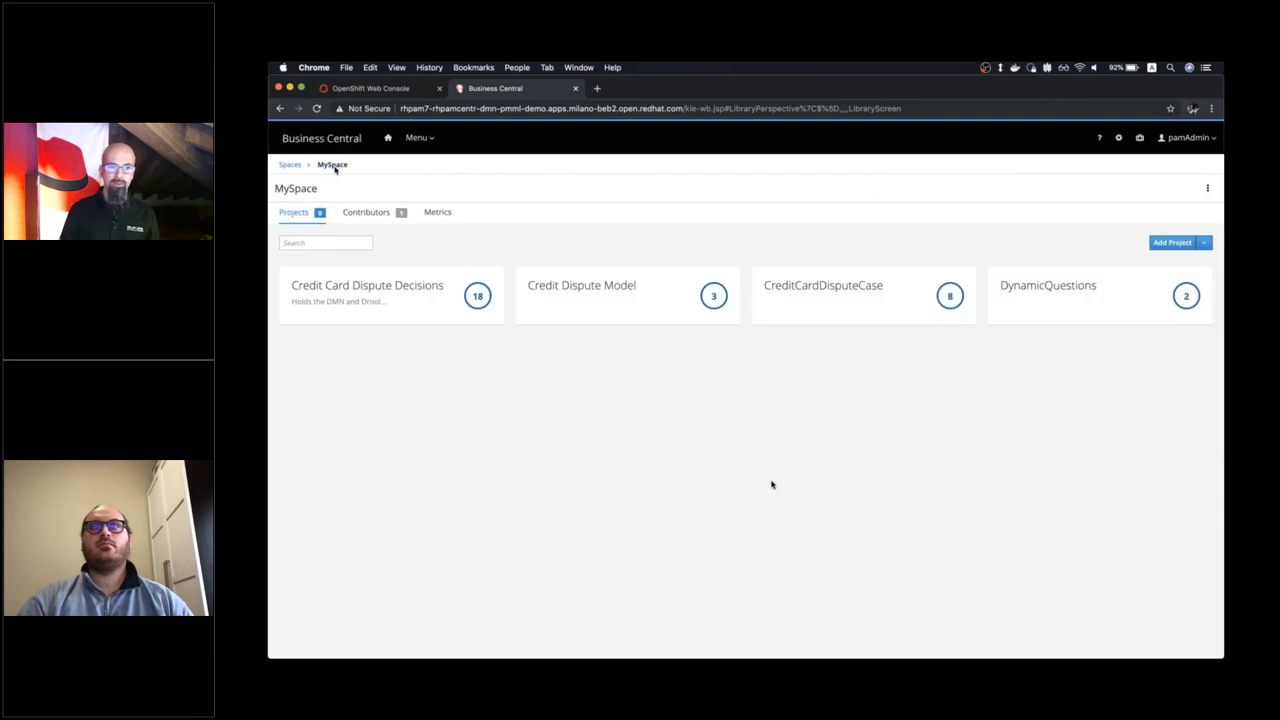
left_click(809, 312)
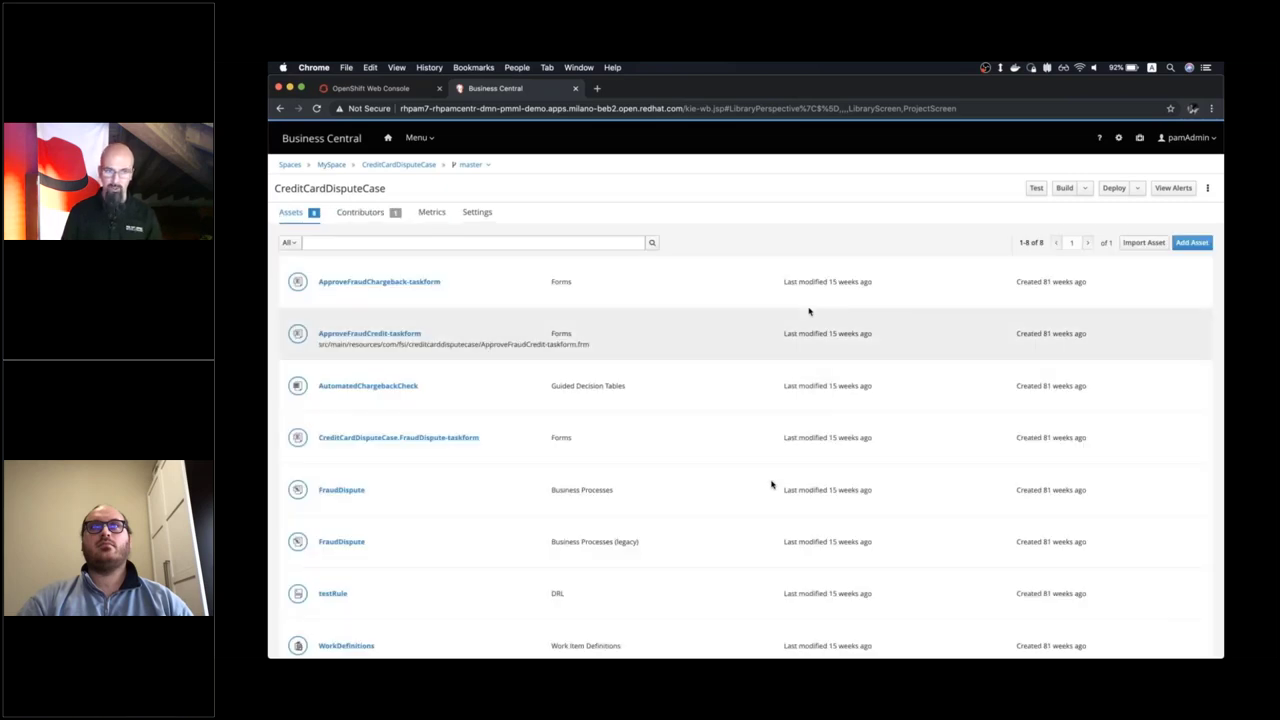
left_click(357, 494)
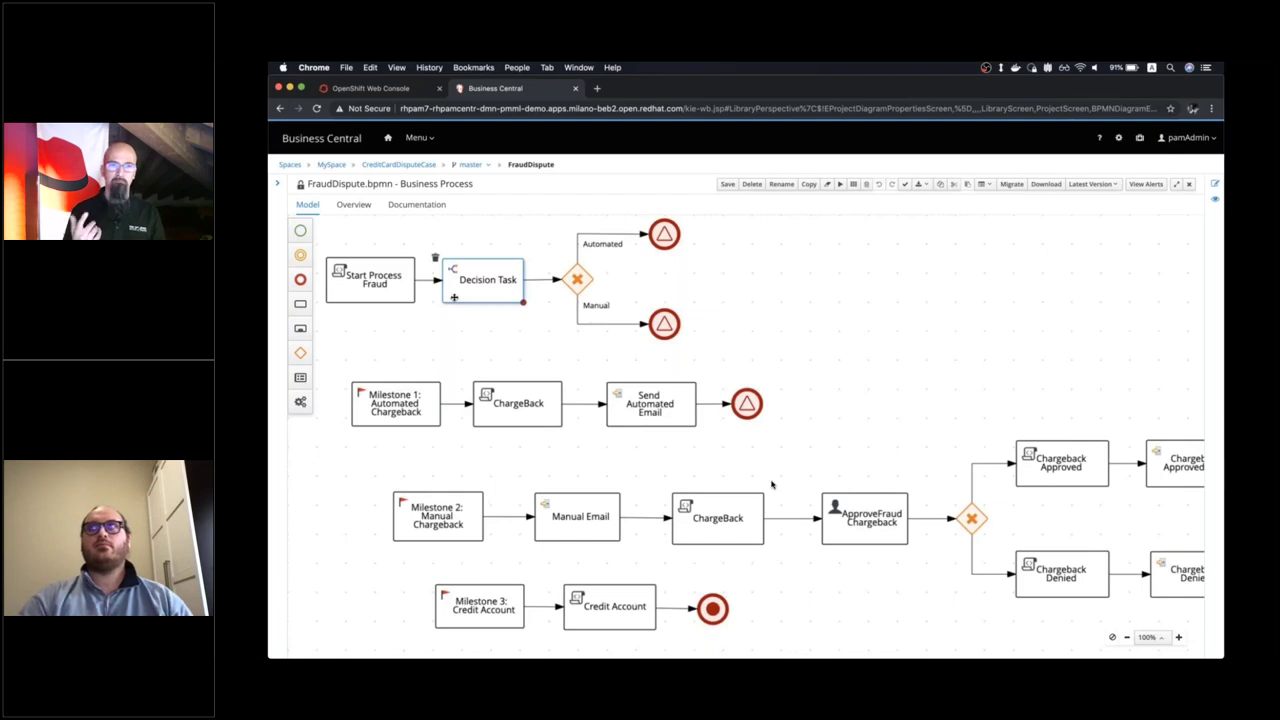
Set the source of the Decision Task's Model data input to "creditDisputeSimpleInputPmml" and save its data assignments
left_click(1214, 185)
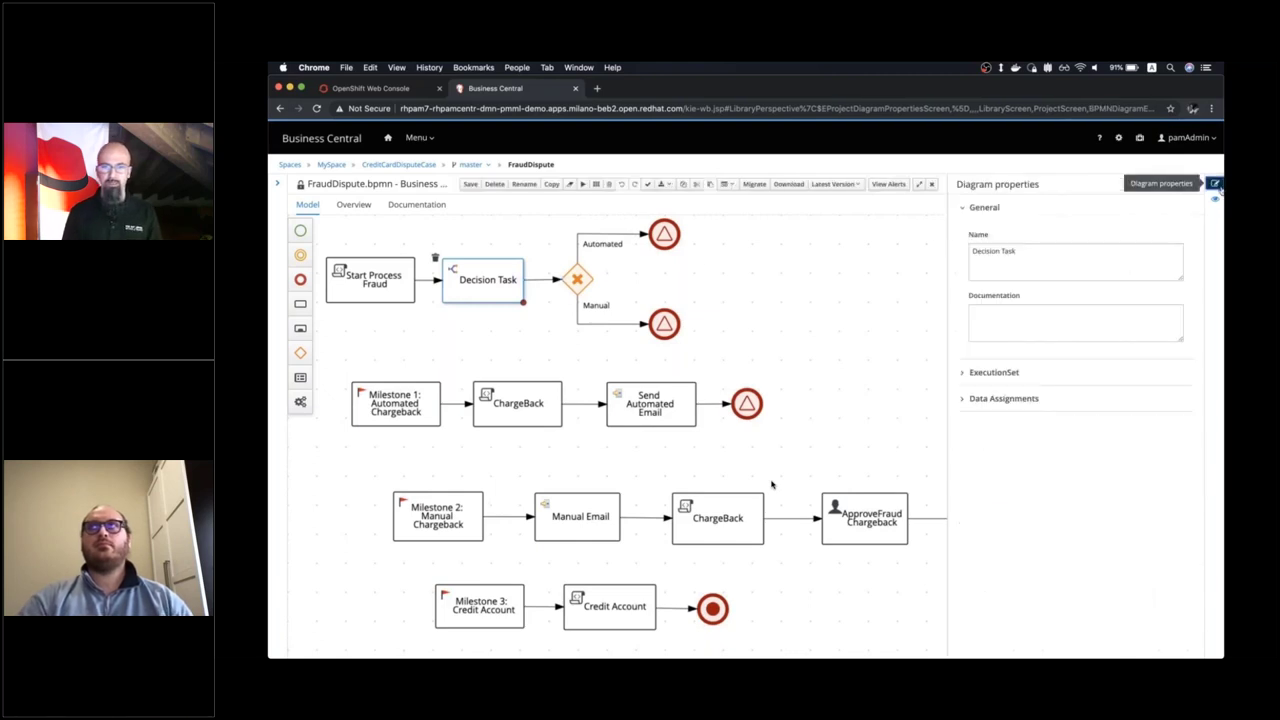
left_click(972, 400)
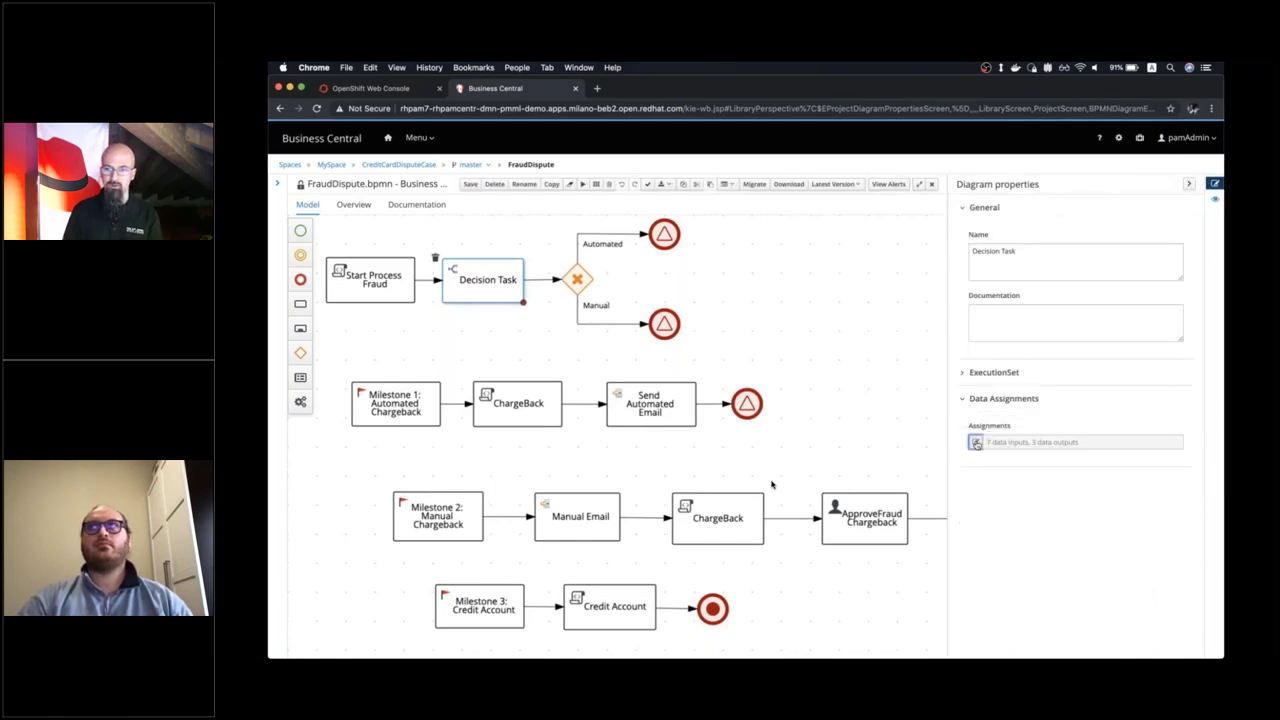
left_click(975, 443)
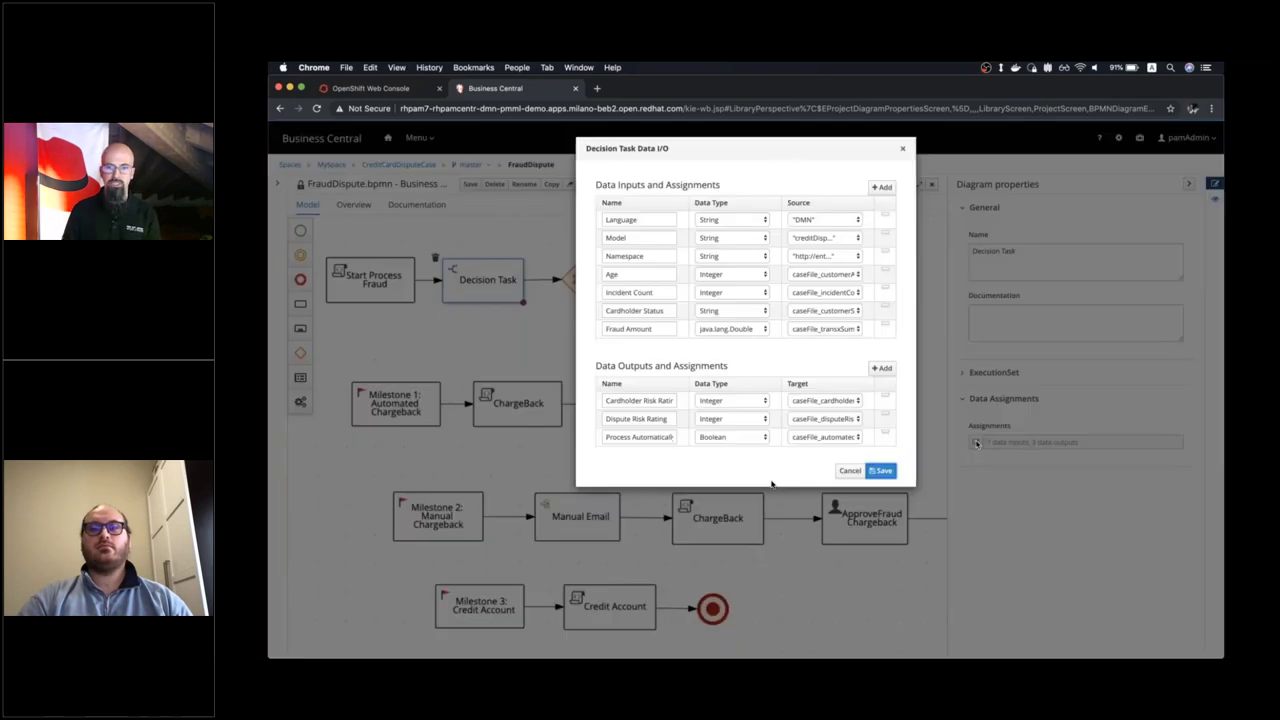
left_click(832, 240)
left_click(832, 246)
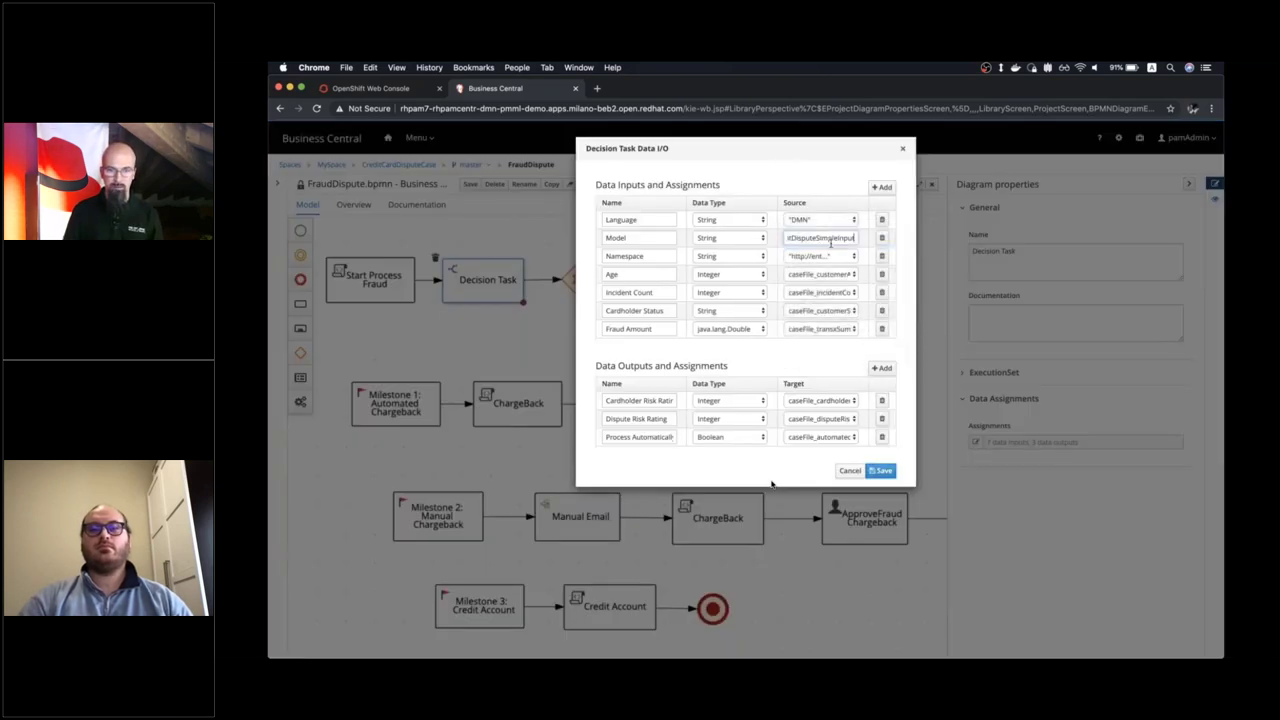
type("Pmml\"")
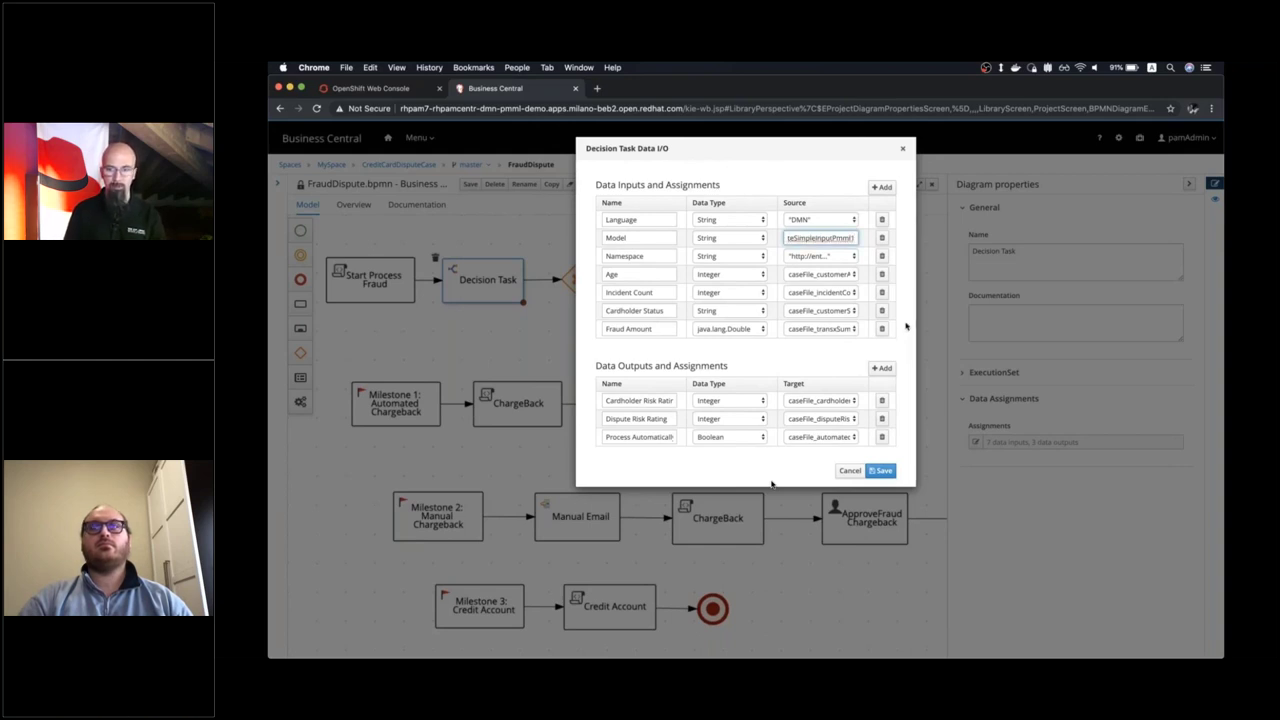
left_click(874, 471)
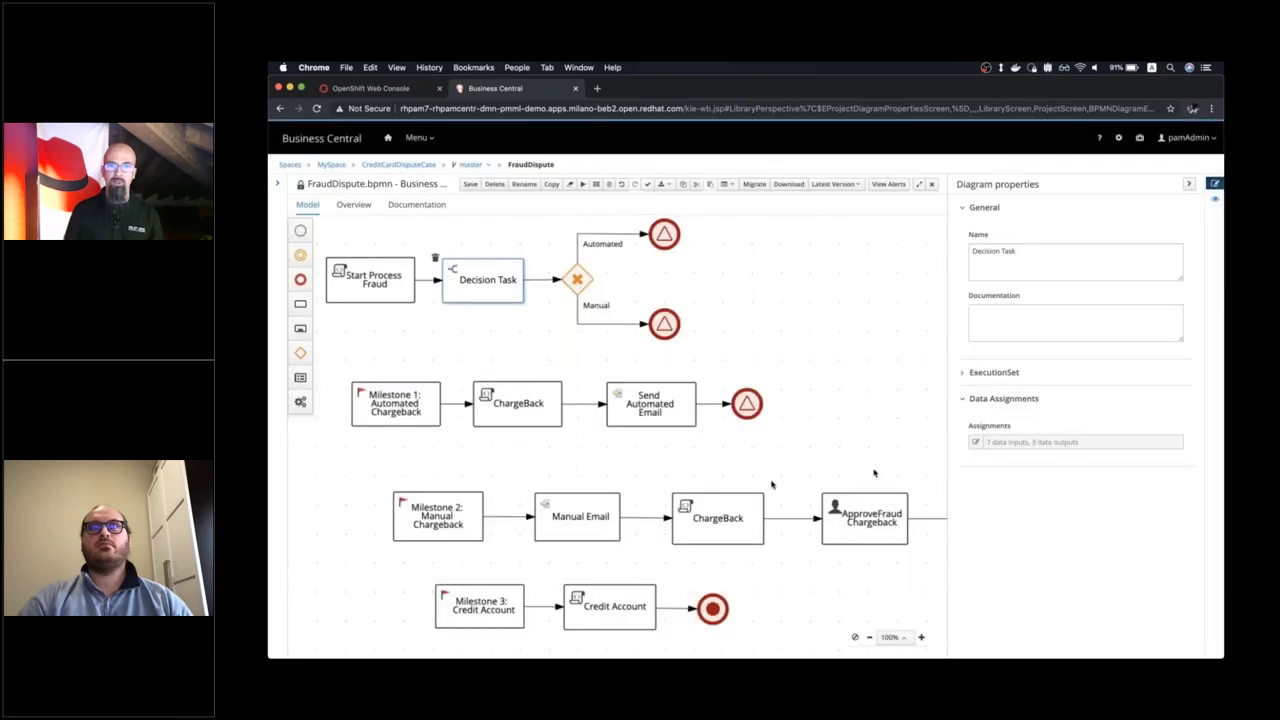
Save and close the FraudDispute process and redeploy the CreditCardDisputeCase project
left_click(470, 185)
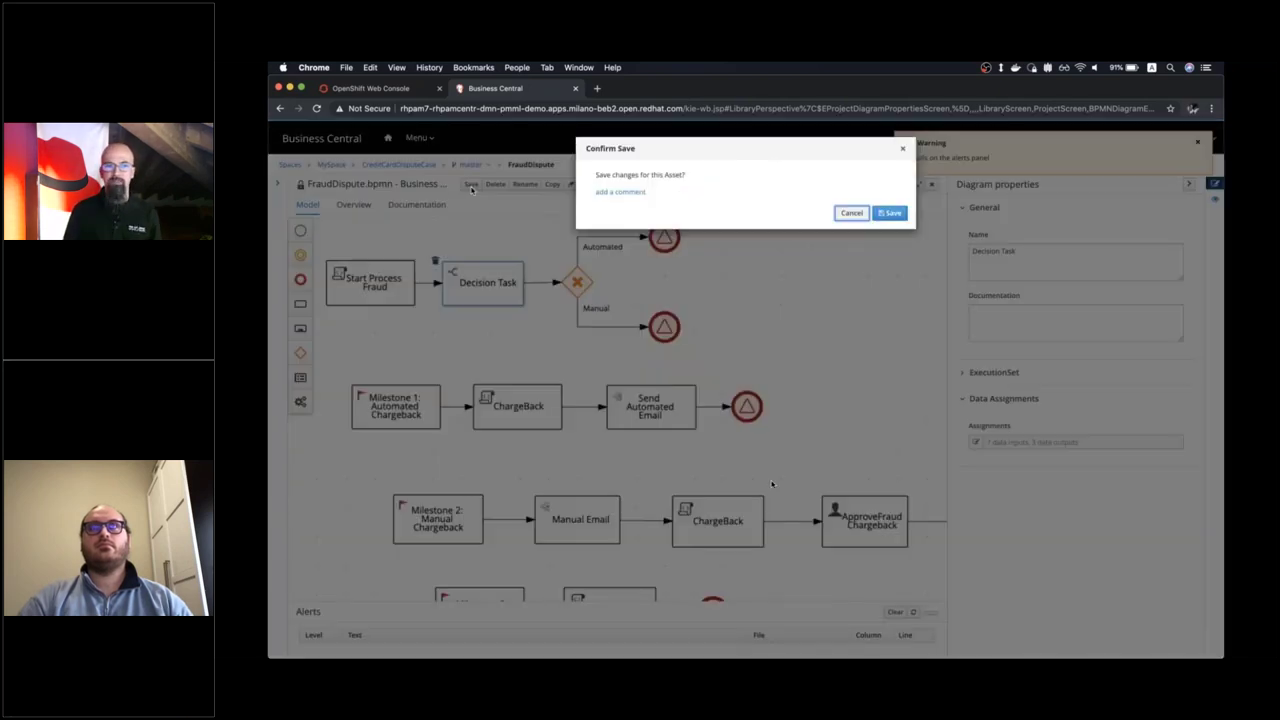
left_click(890, 218)
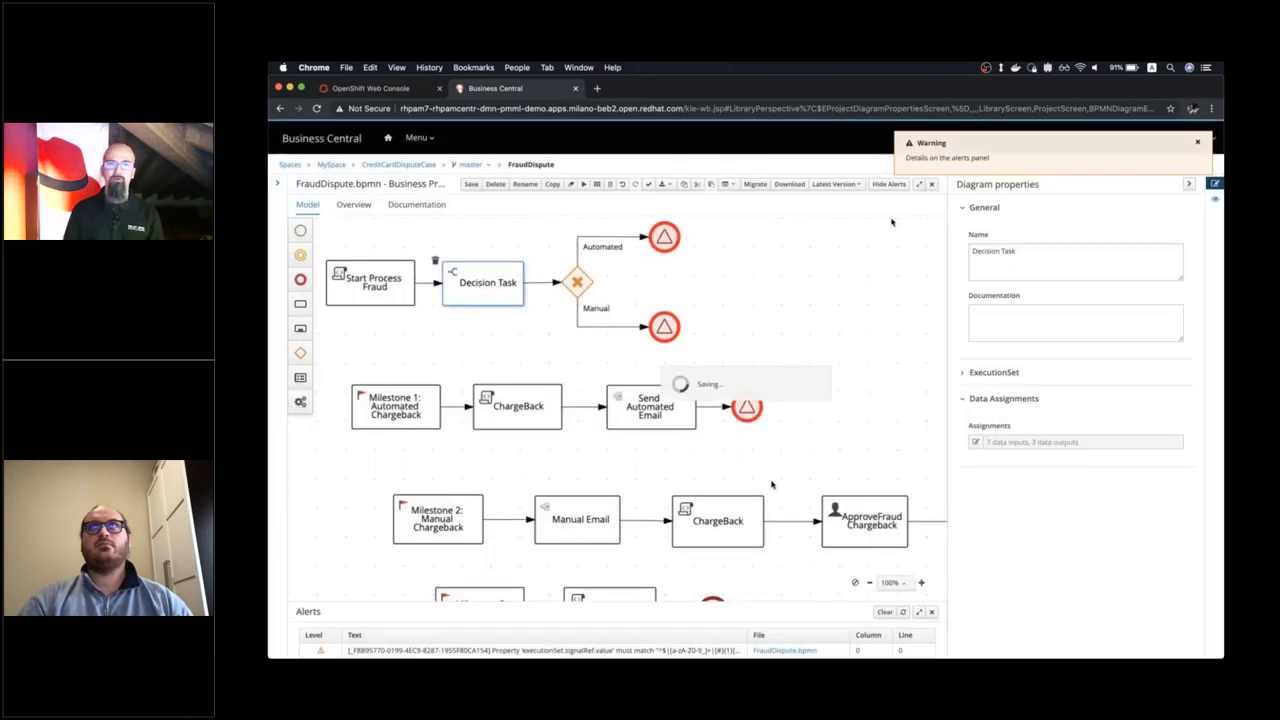
left_click(930, 186)
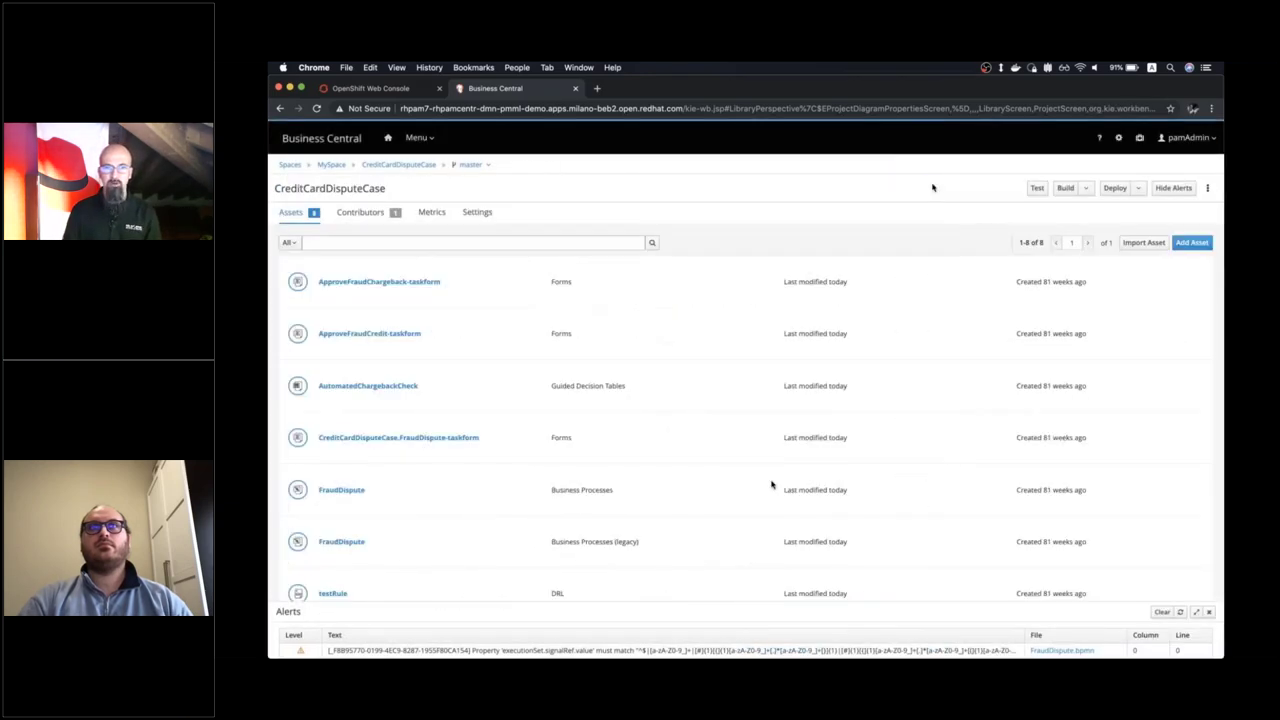
left_click(1142, 190)
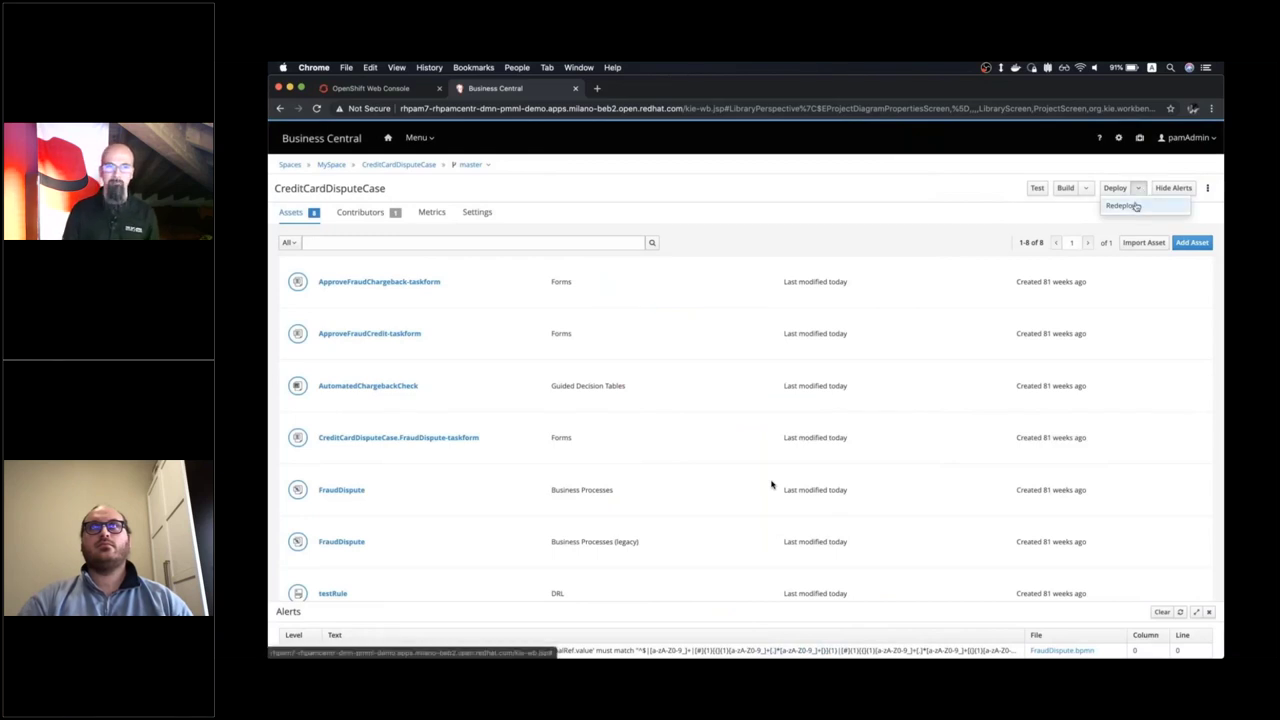
left_click(1122, 205)
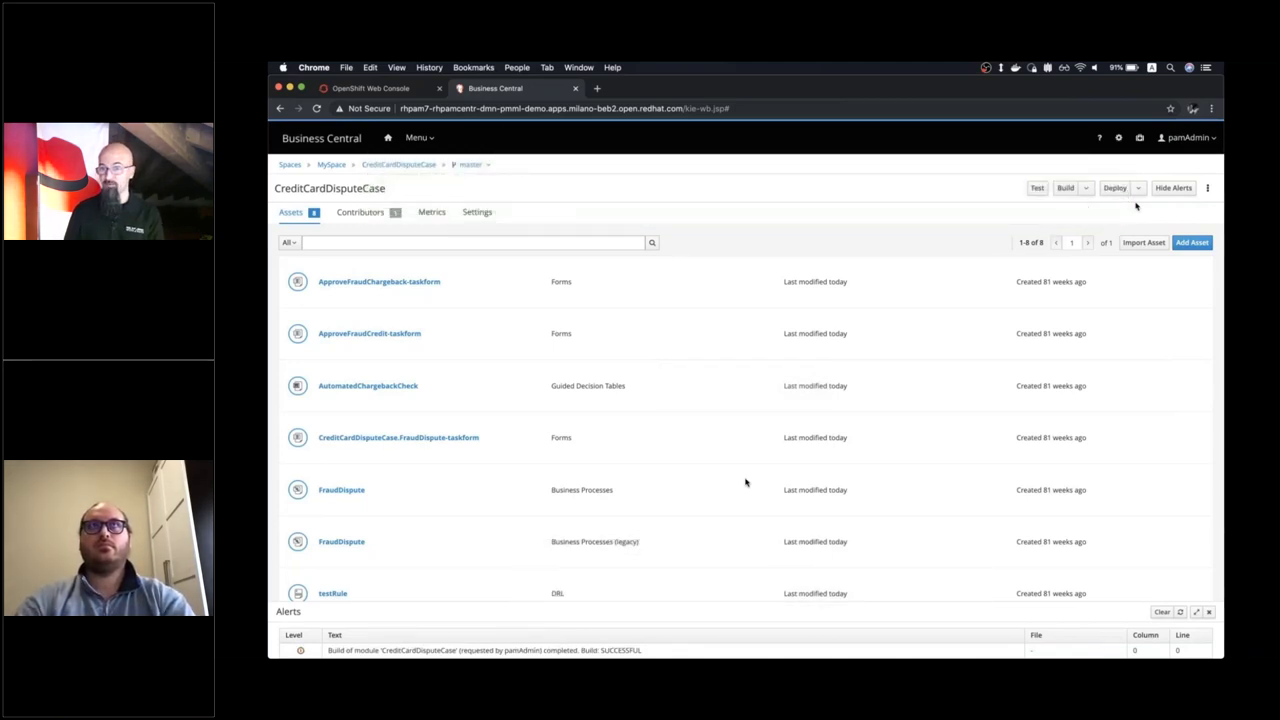
Open the entando-fsi-ccd-customer-runtime route from the OpenShift Web Console and log in with the customer's username and account password
left_click(378, 88)
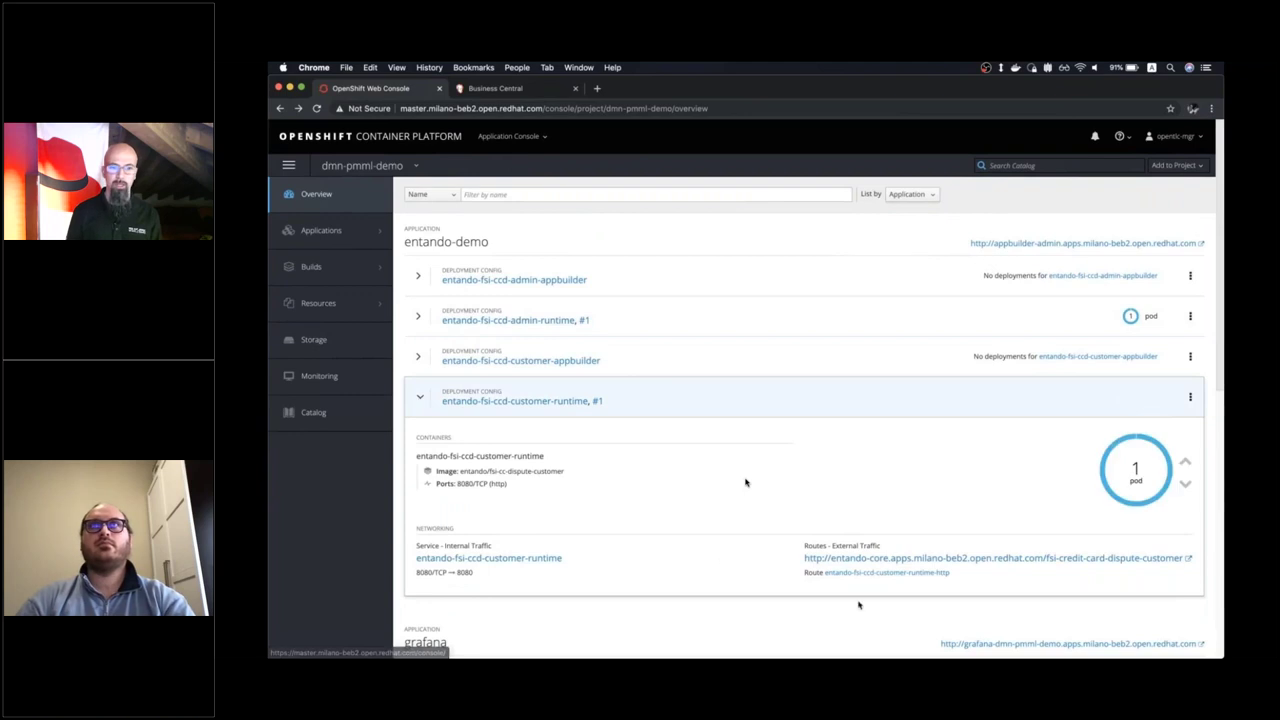
left_click(900, 558)
left_click(721, 258)
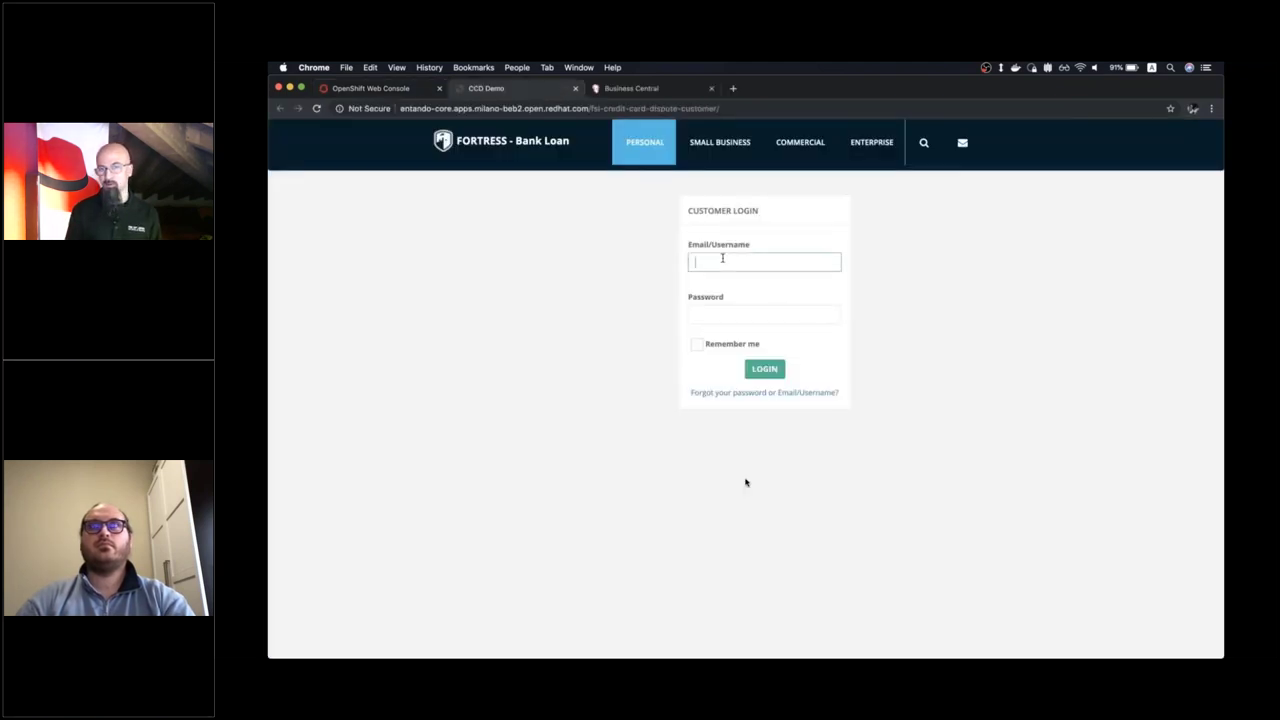
type("jonSnow")
key("Tab")
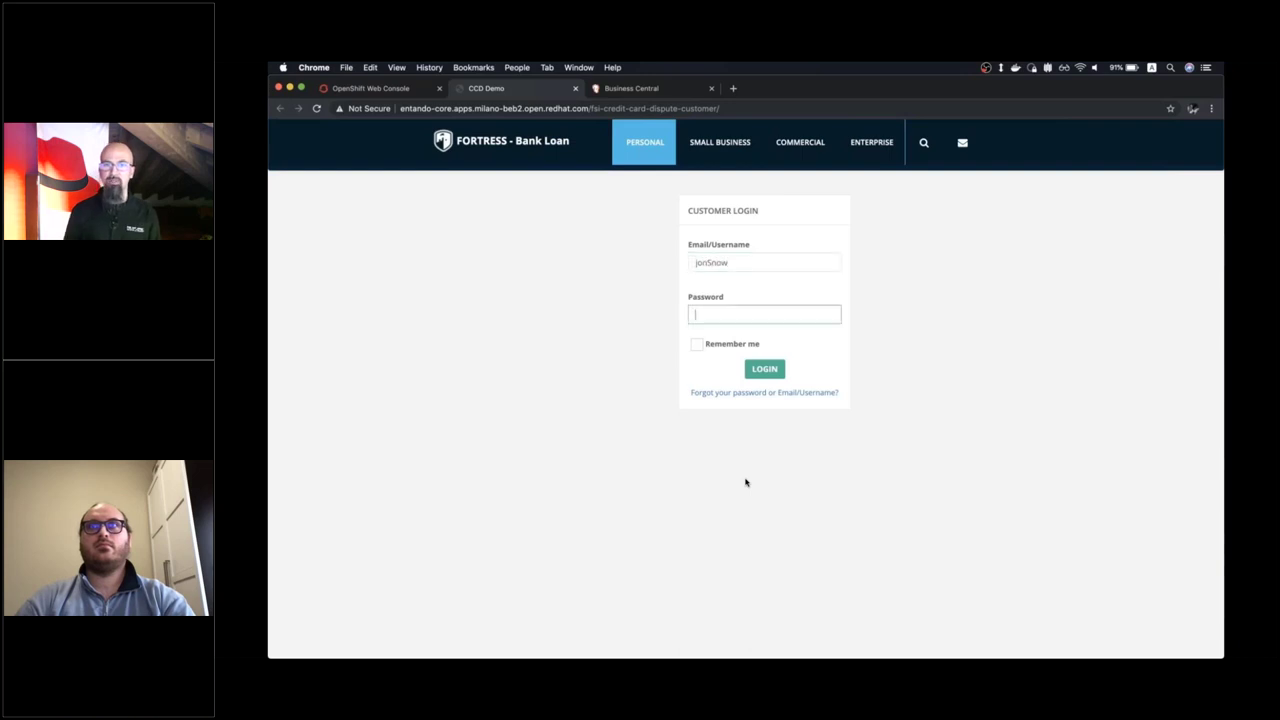
type("••••••••••")
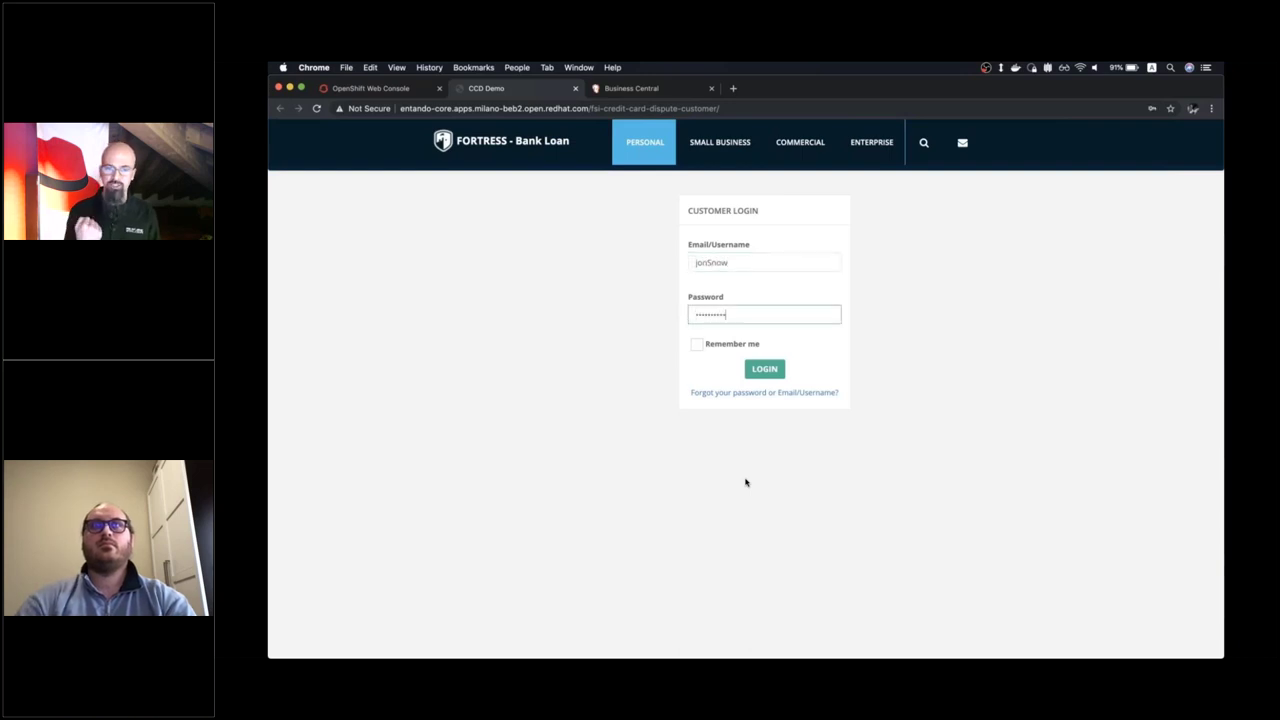
key("Return")
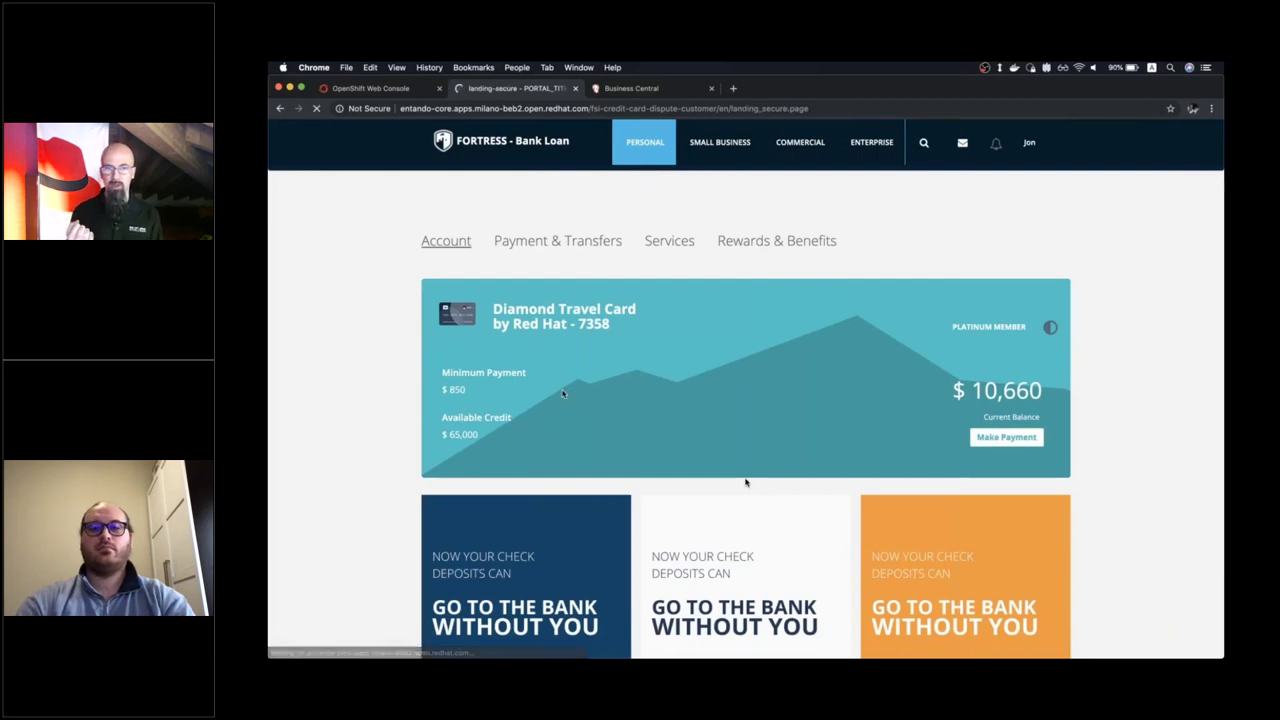
Start a dispute for the 03/13/2017 Jet.com sale in the transaction history and confirm the selected transaction
scroll(745, 482, "down", 10)
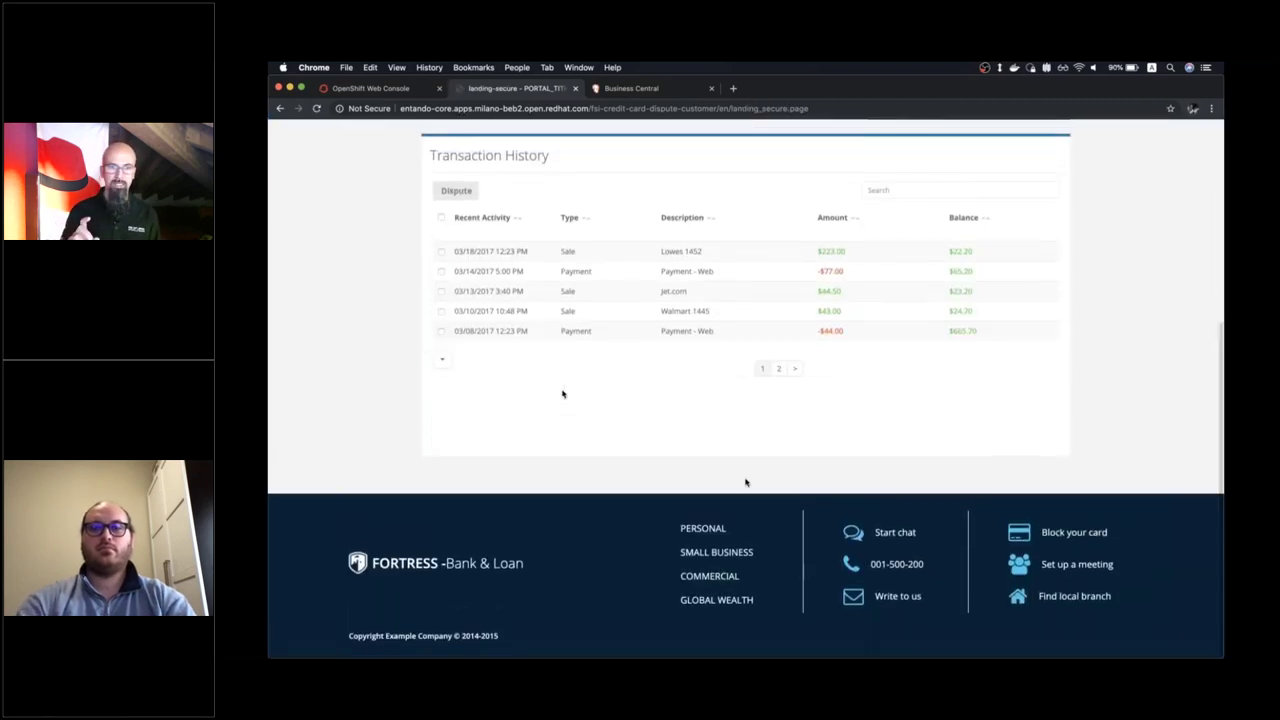
left_click(441, 291)
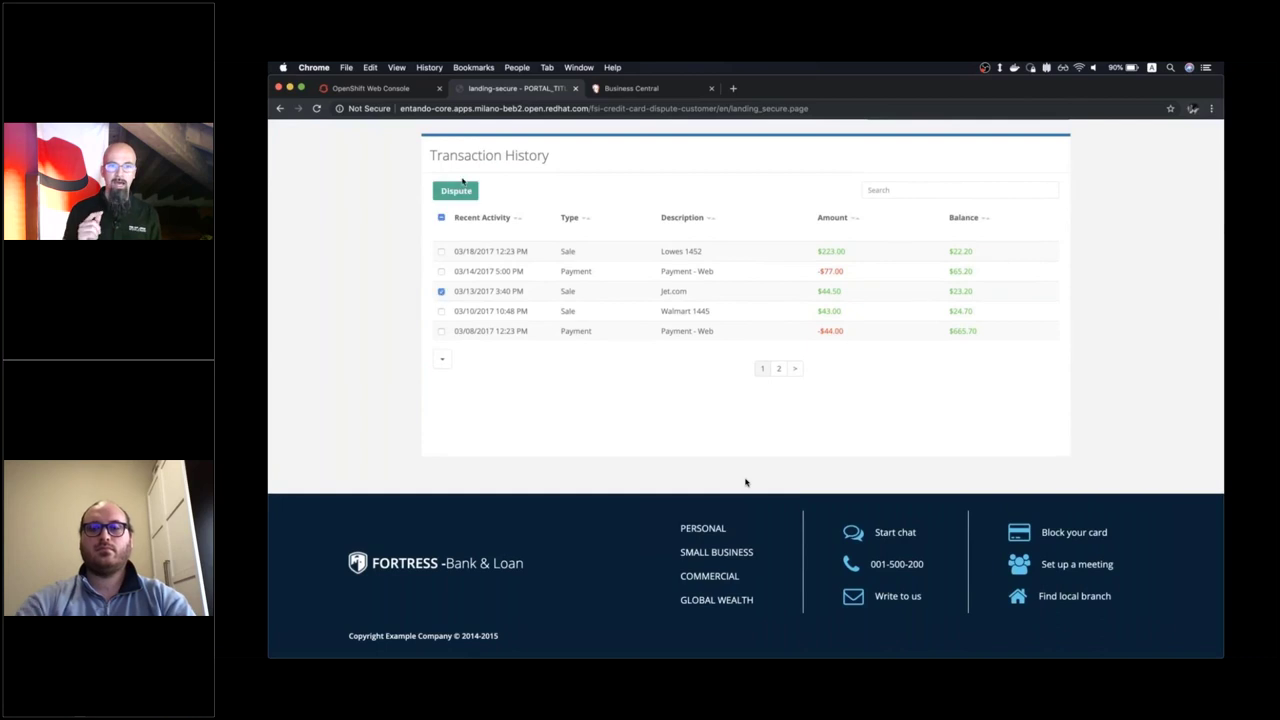
left_click(463, 187)
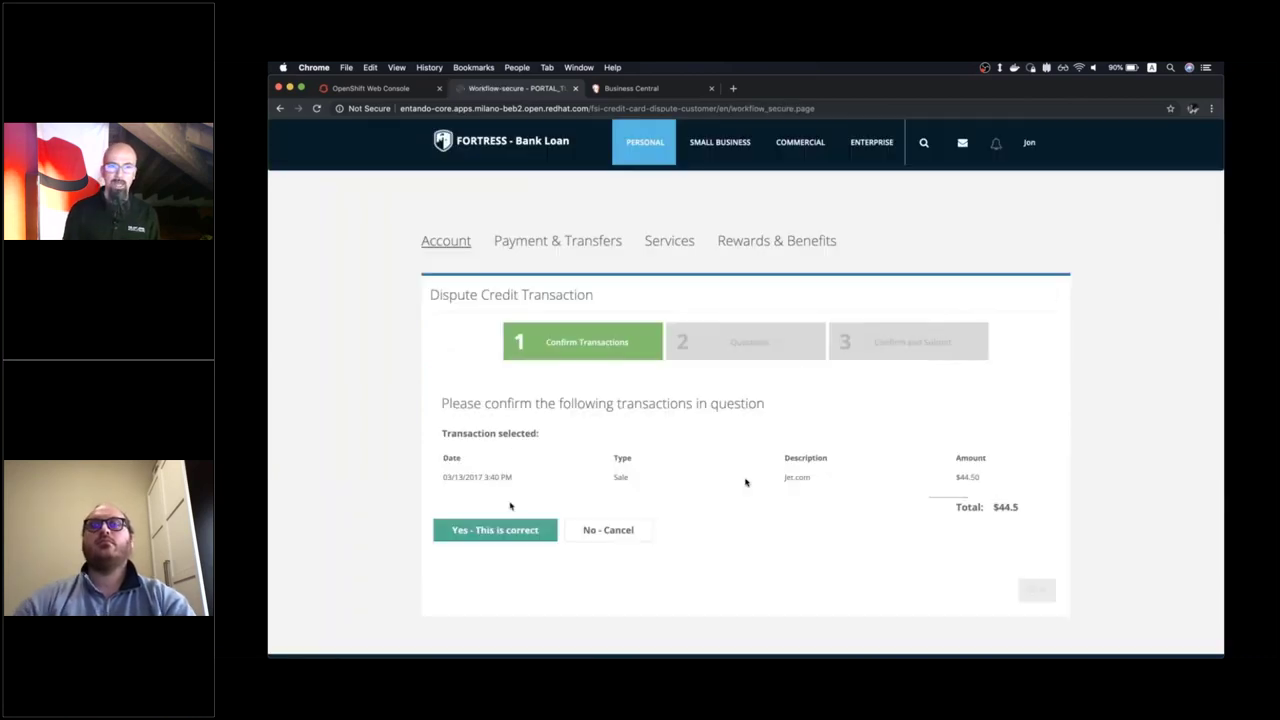
left_click(1036, 590)
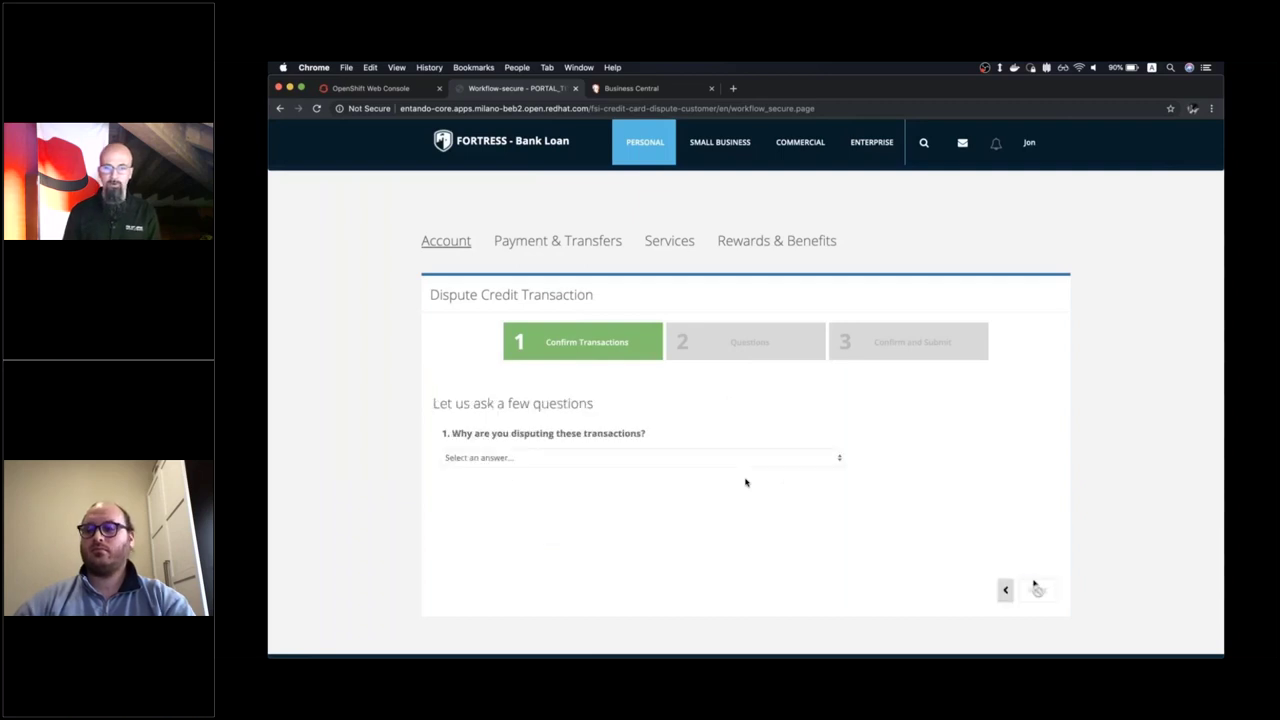
Answer the dispute questions with "I was charged in an incorrect amount" and the comment "wrong amount !", and submit the dispute
left_click(813, 462)
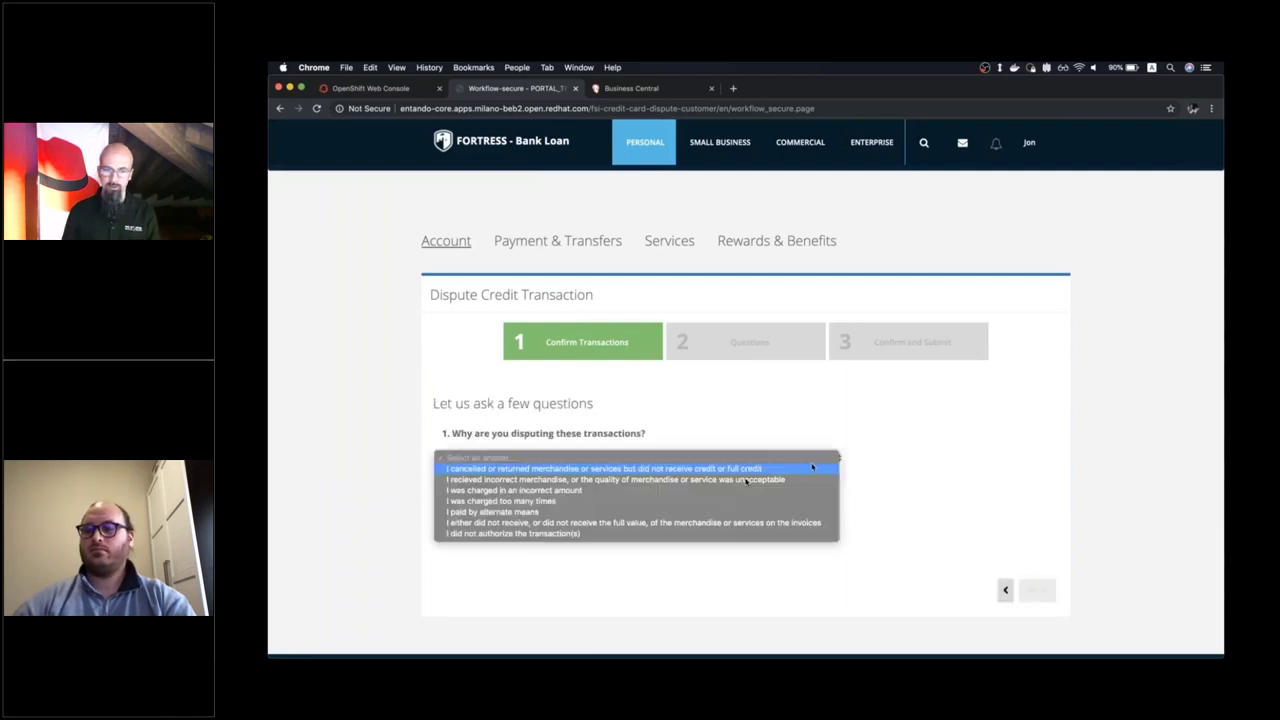
left_click(742, 488)
left_click(748, 446)
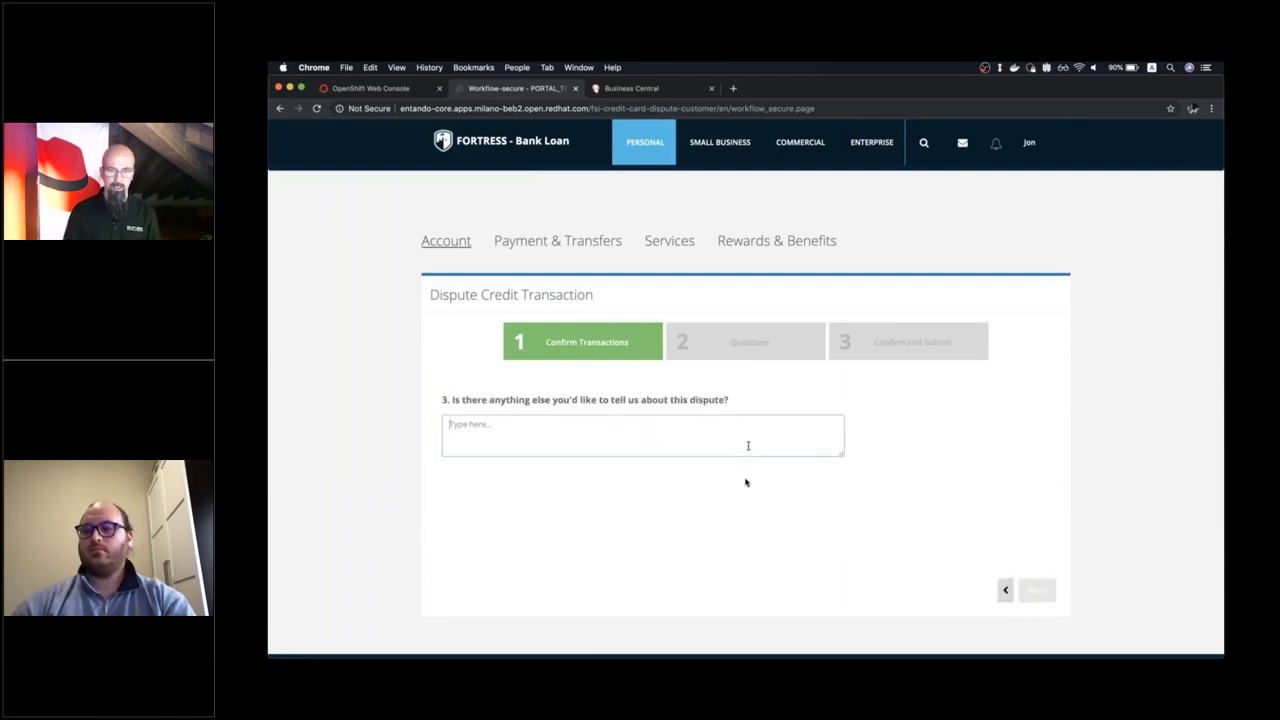
type("wrong amount")
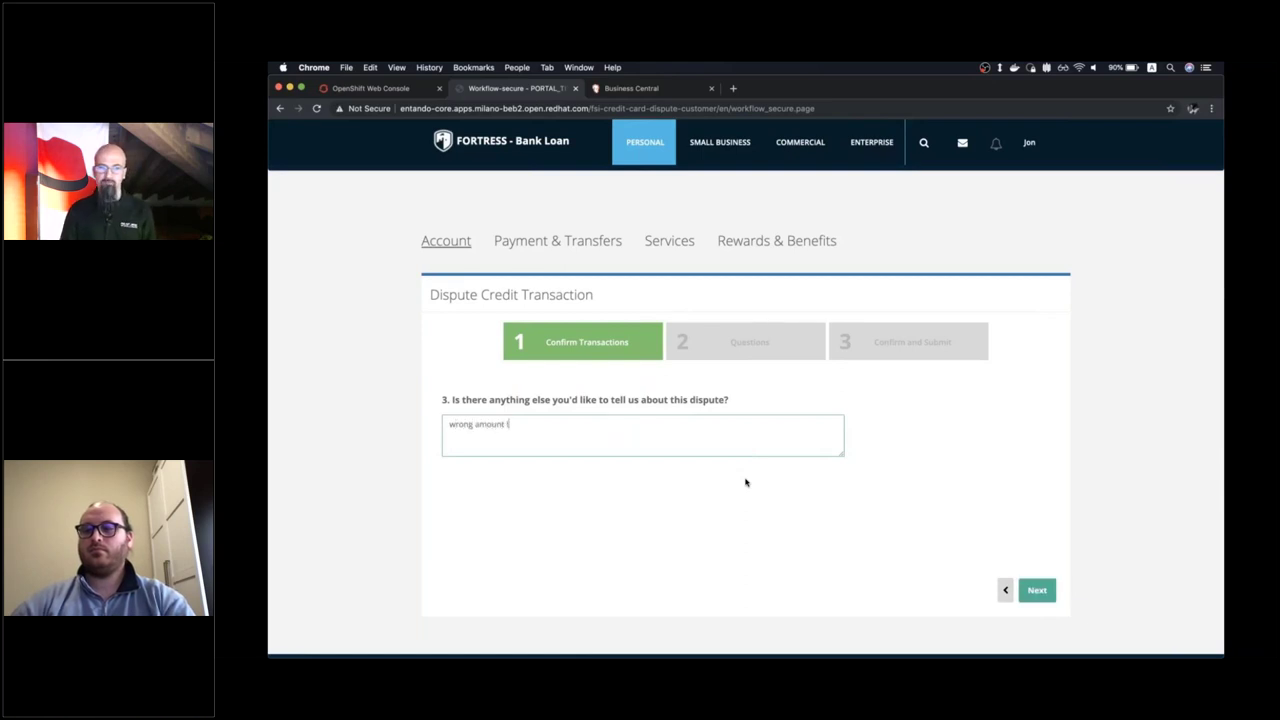
left_click(1033, 589)
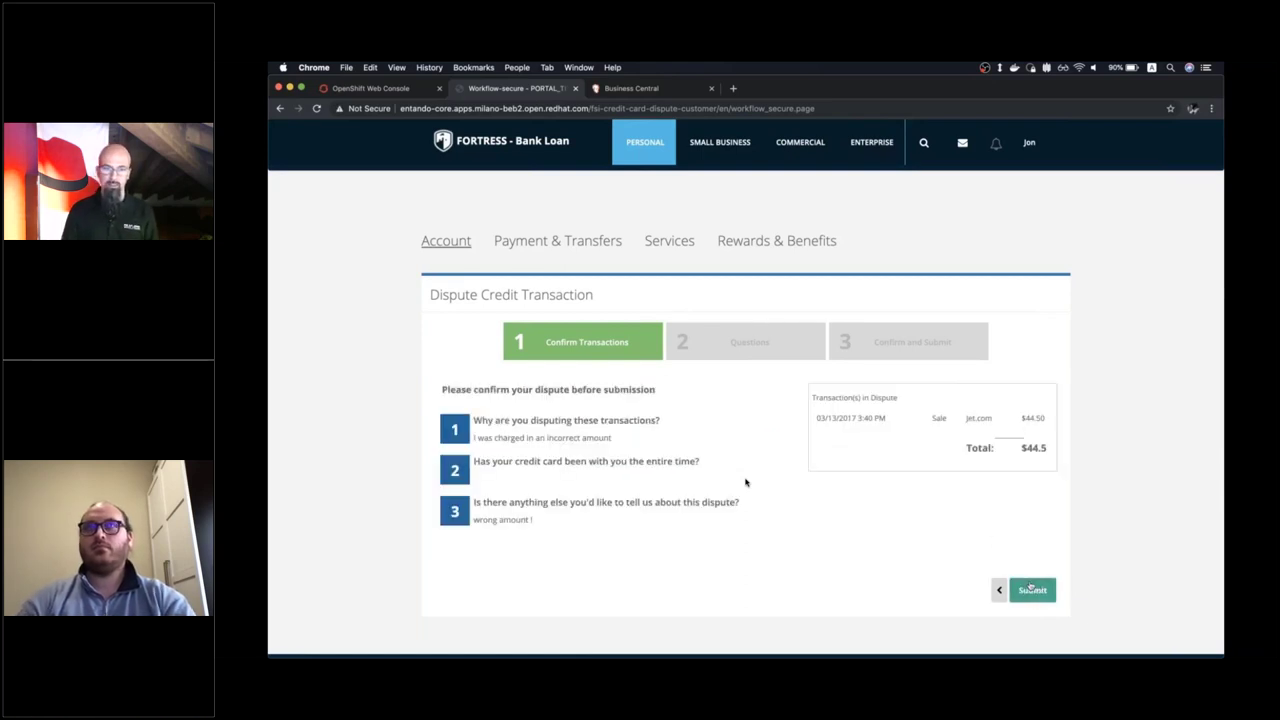
left_click(1031, 589)
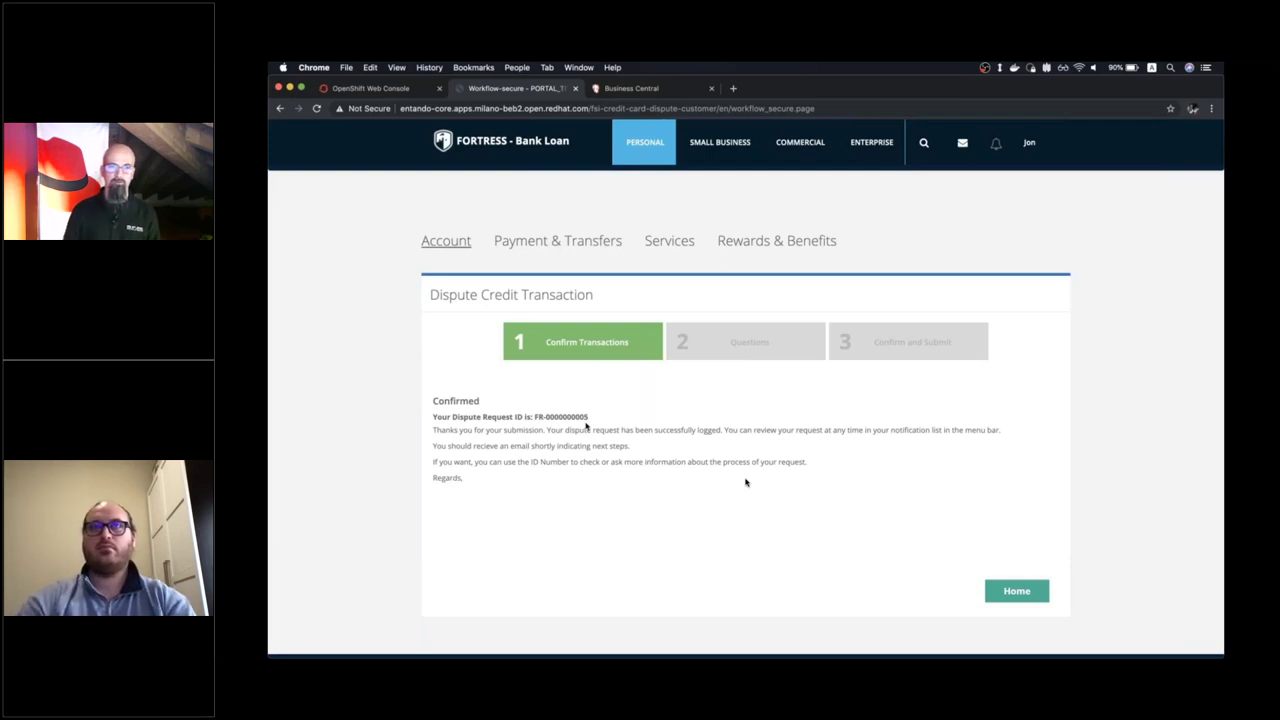
Switch to Business Central, include Completed process instances in the list, and open the newest FraudDispute instance
left_click(640, 88)
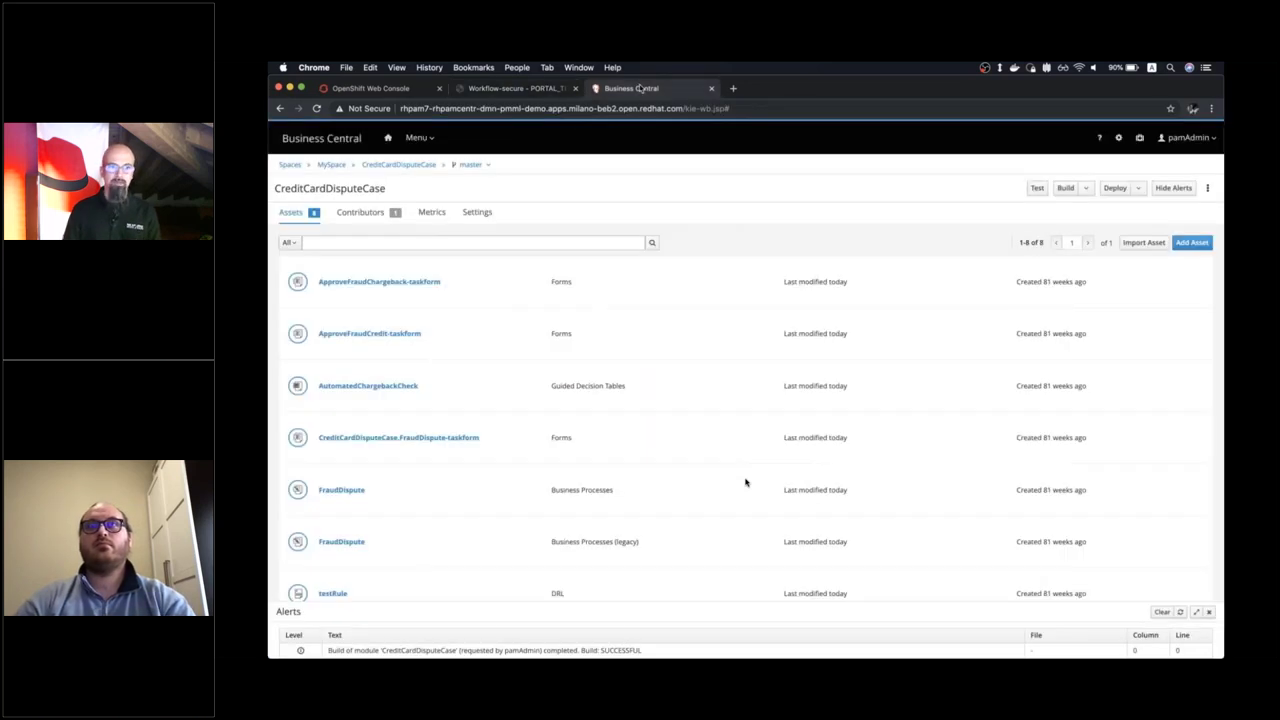
left_click(421, 137)
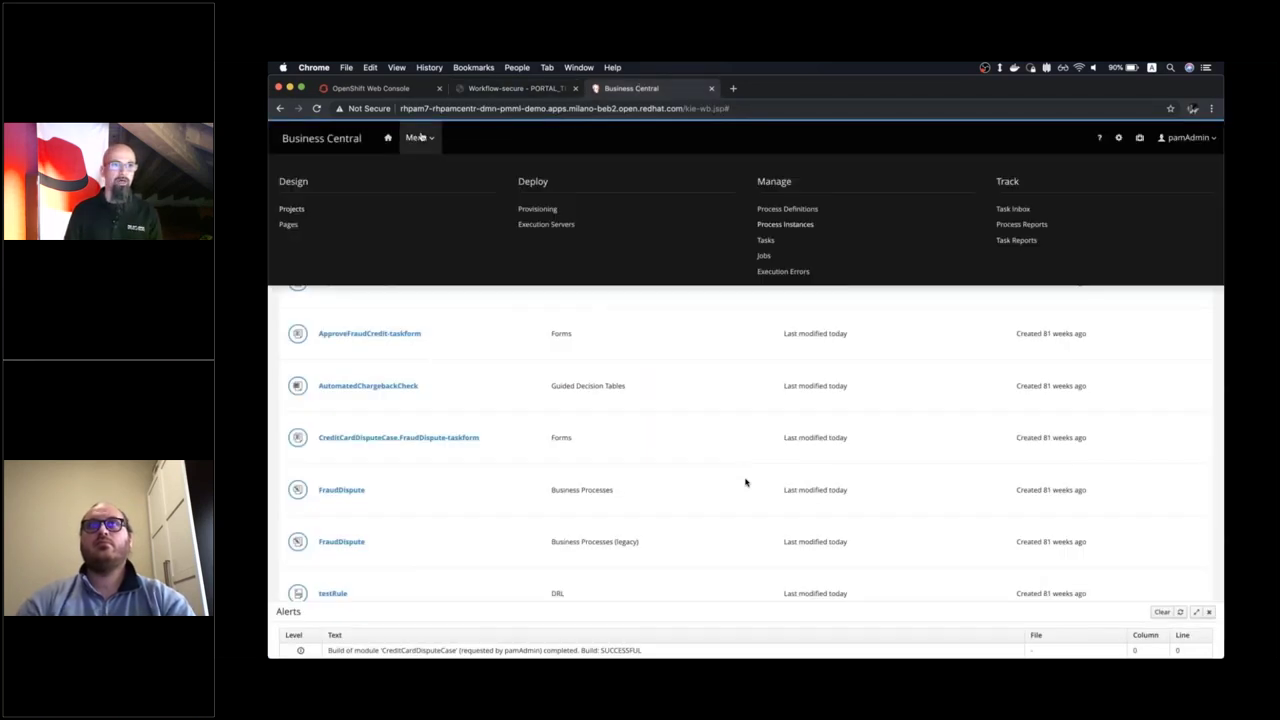
left_click(803, 227)
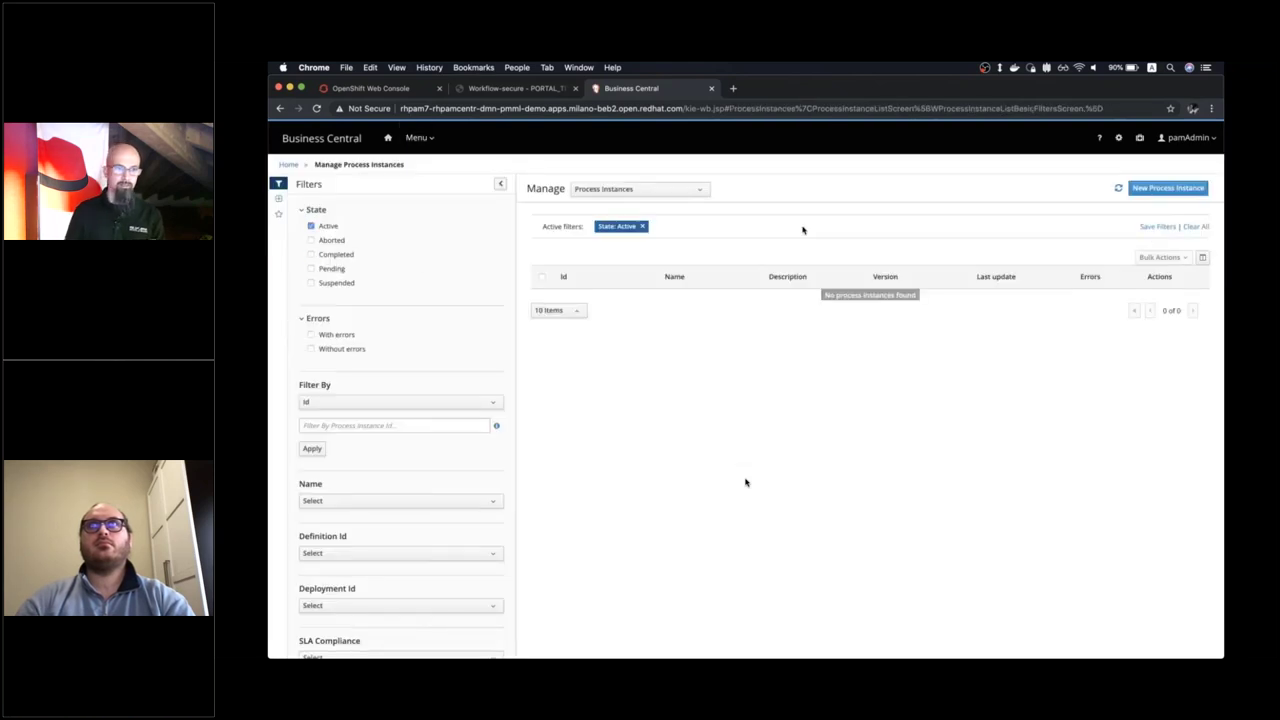
left_click(343, 256)
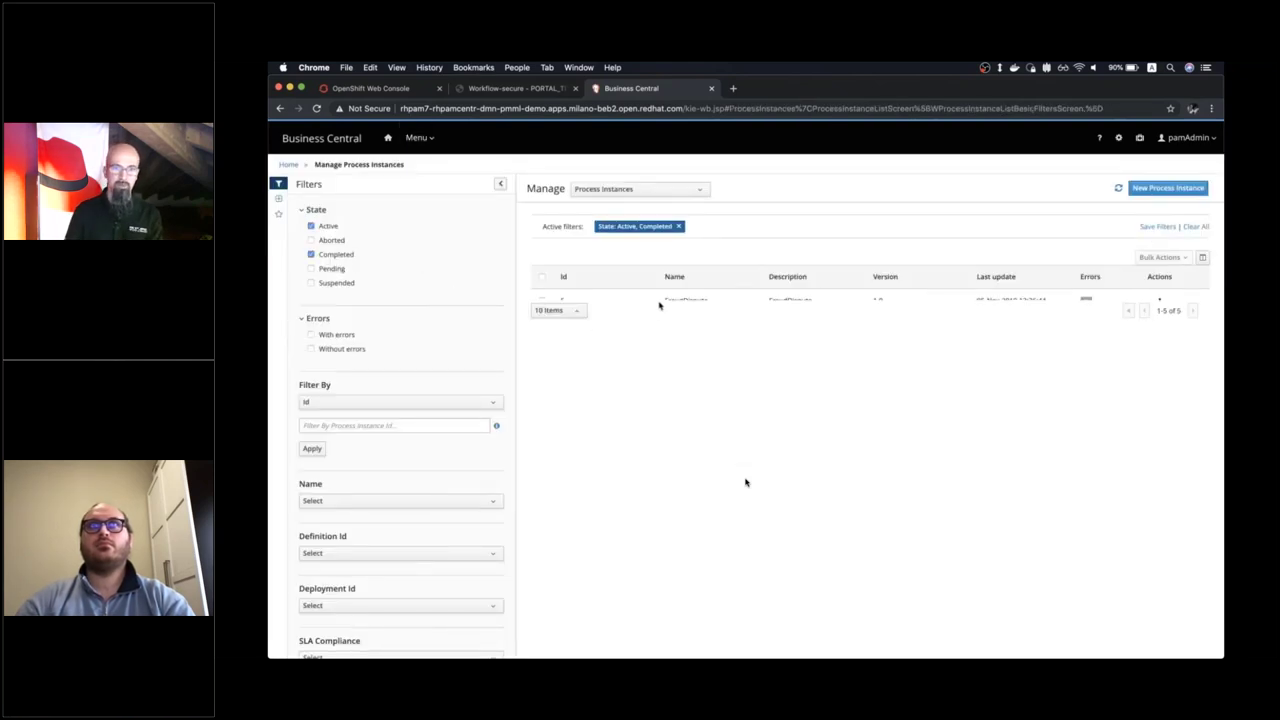
left_click(672, 299)
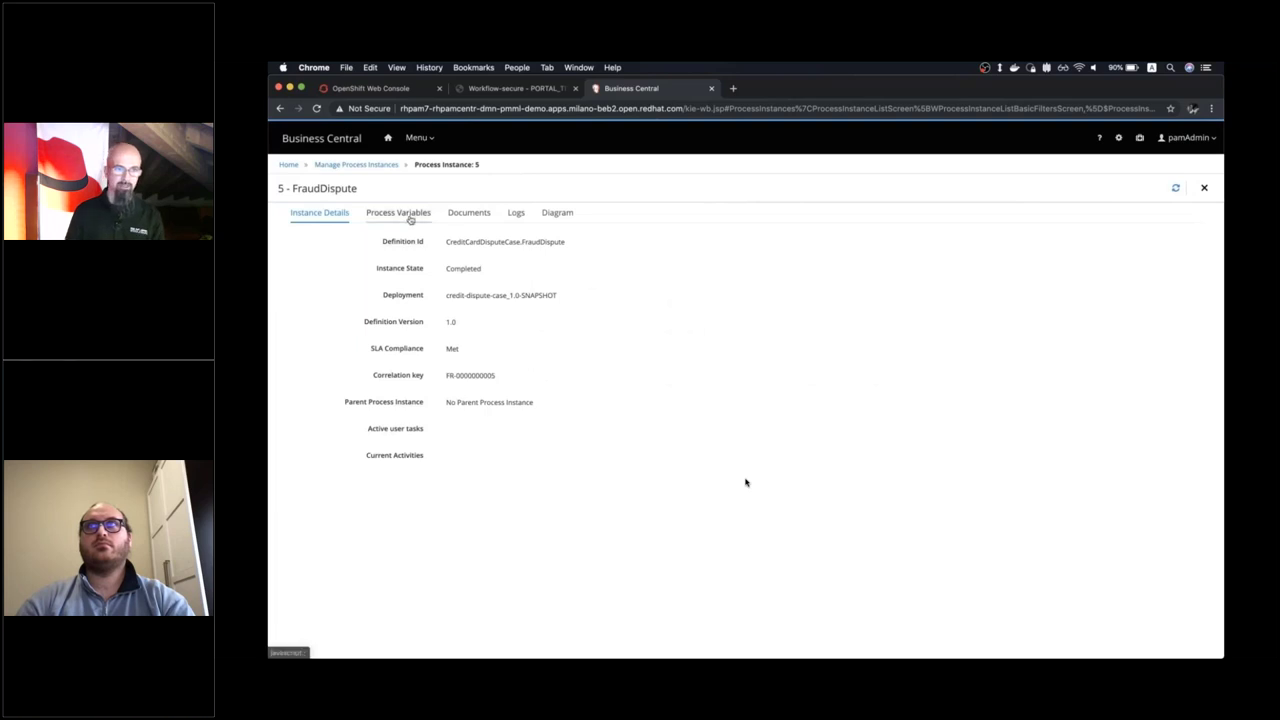
Examine the FraudDispute instance's process variables, including the risk ratings, and the path it took in the process diagram
left_click(410, 219)
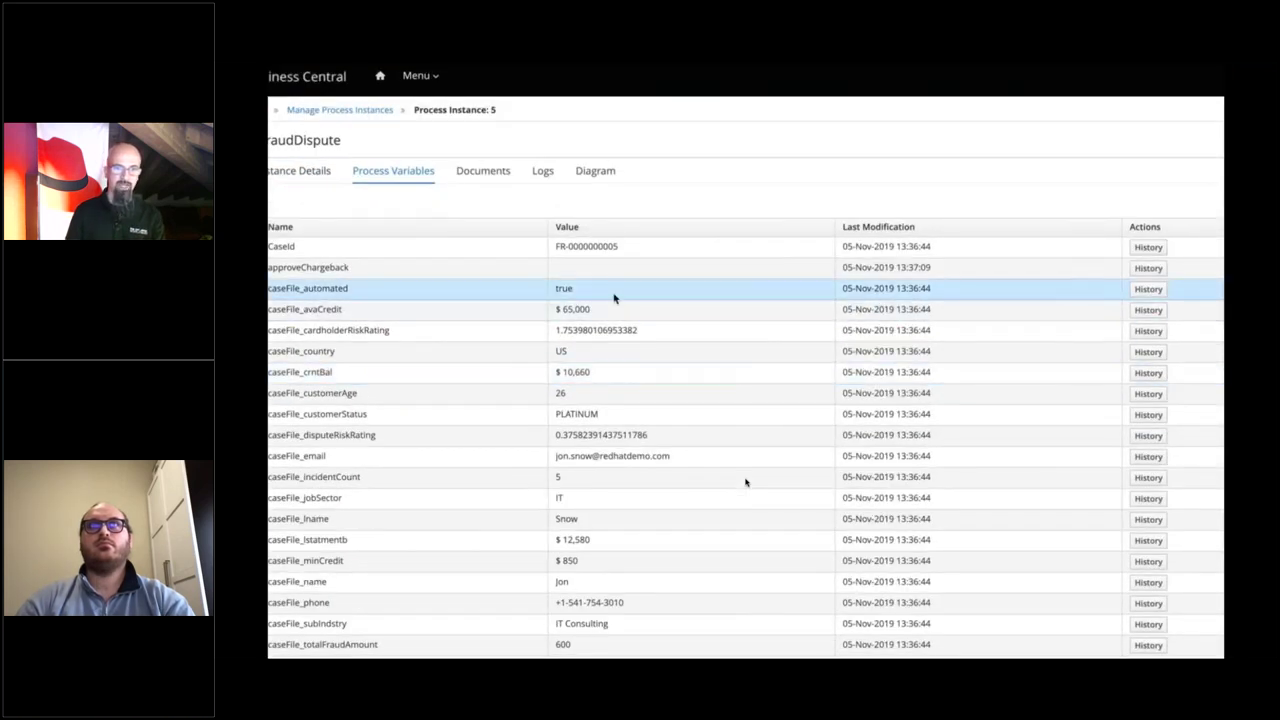
left_click(604, 172)
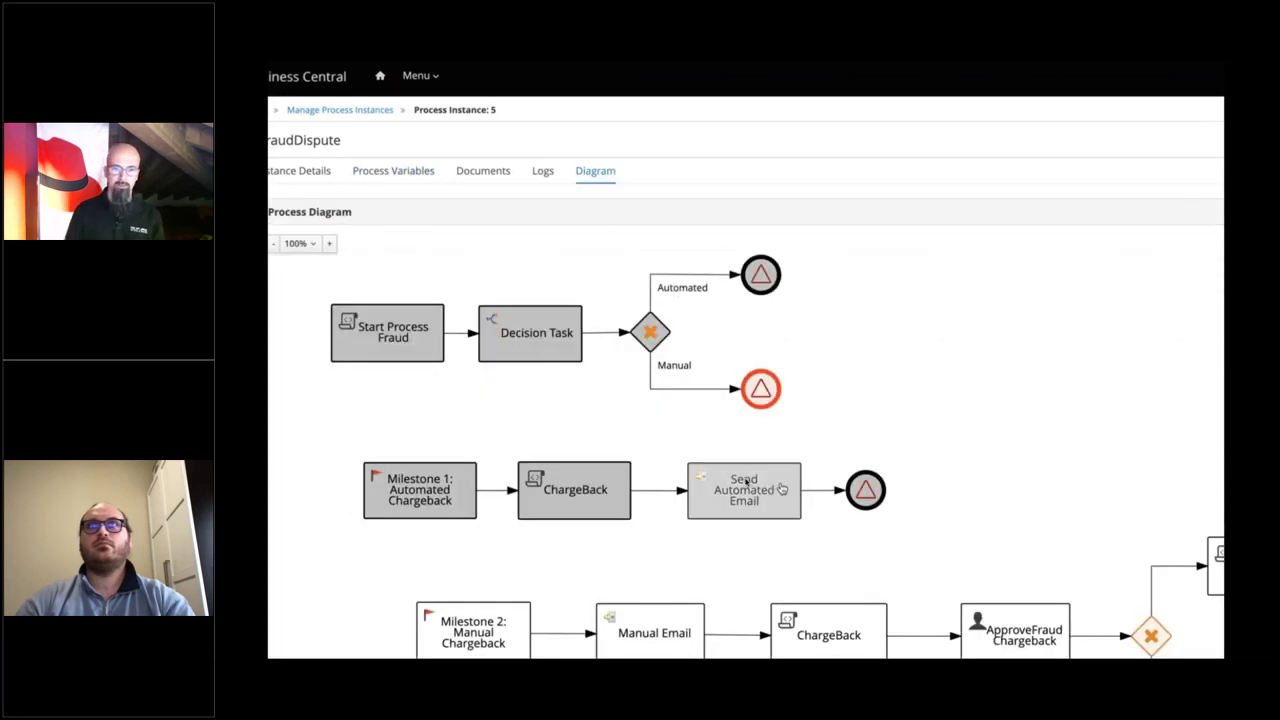
left_click(392, 176)
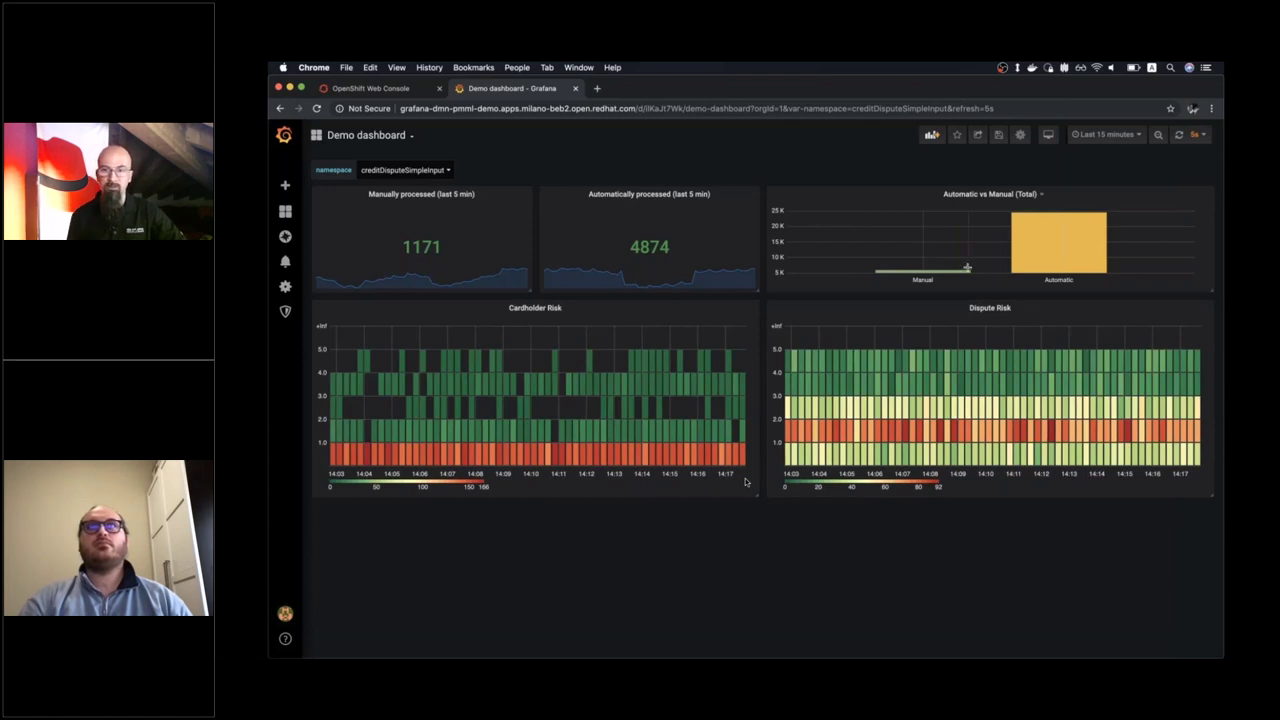
Compare manual and automatic processing and risk heatmaps in Grafana's Demo dashboard for namespaces creditDisputeSimpleInput, creditDisputeSimpleInputPmml1 and creditDisputeSimpleInputPmml2
mouse_move(1079, 259)
mouse_move(923, 273)
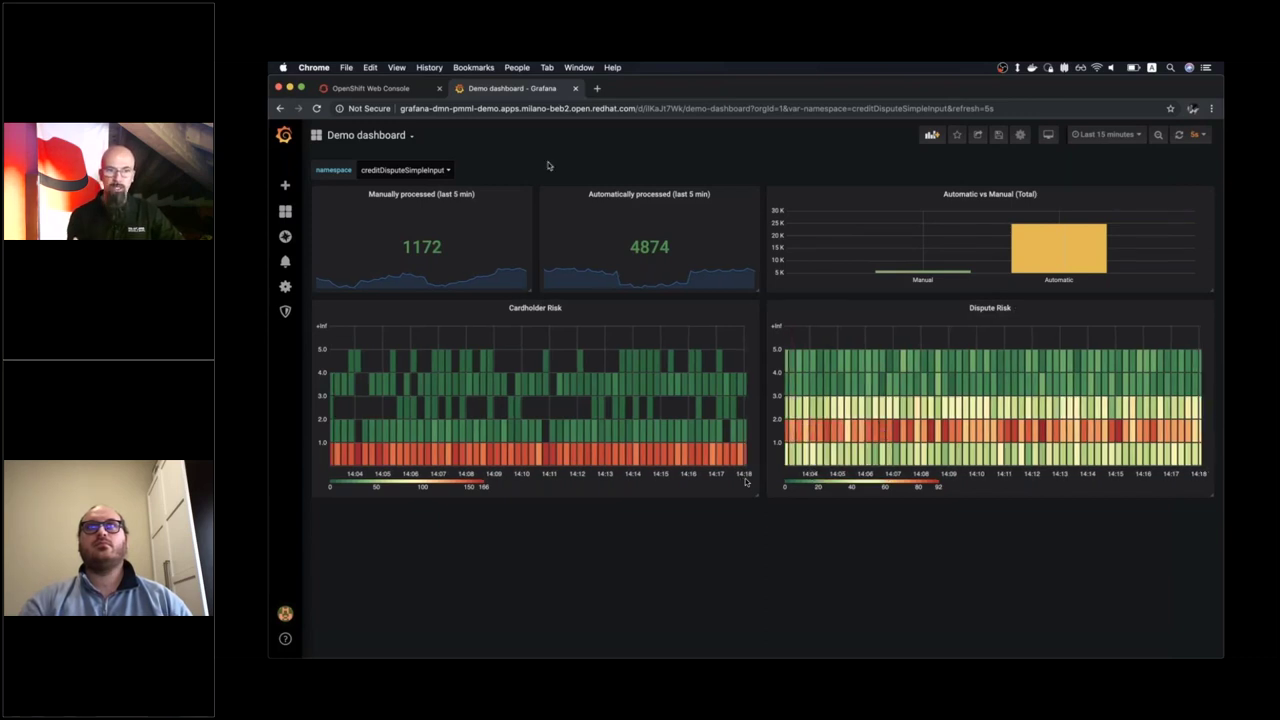
left_click(415, 167)
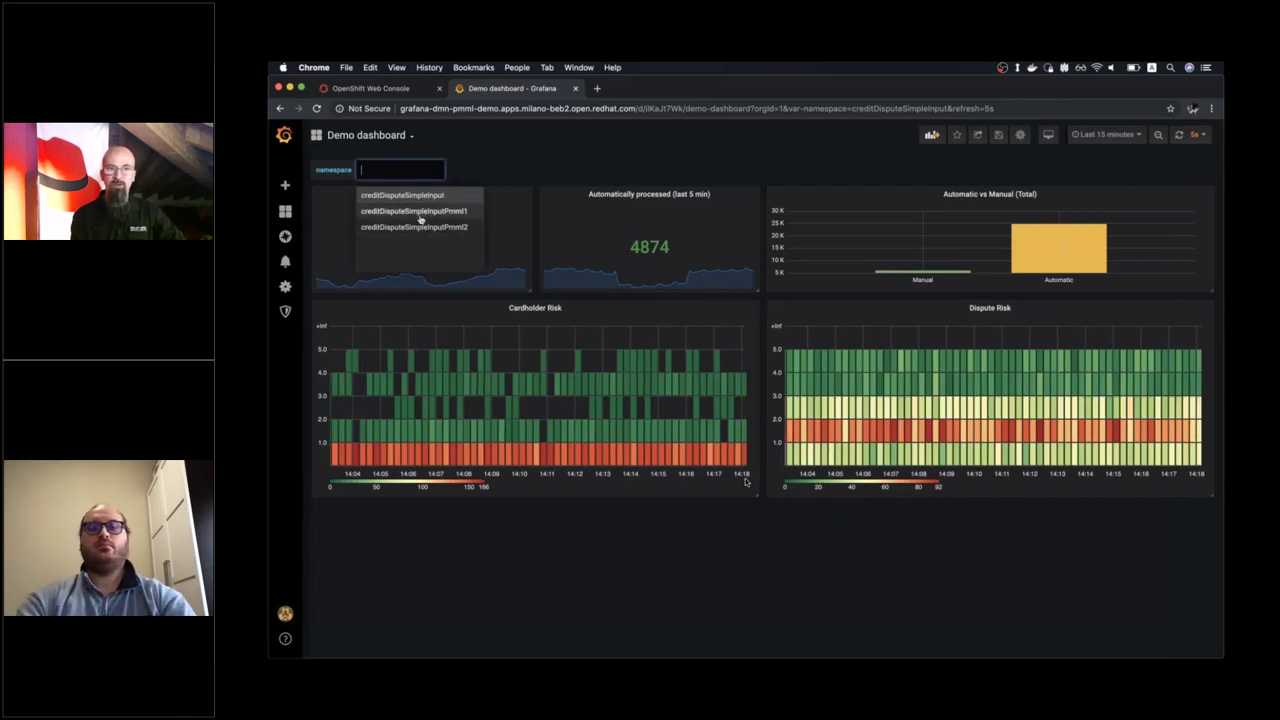
left_click(423, 212)
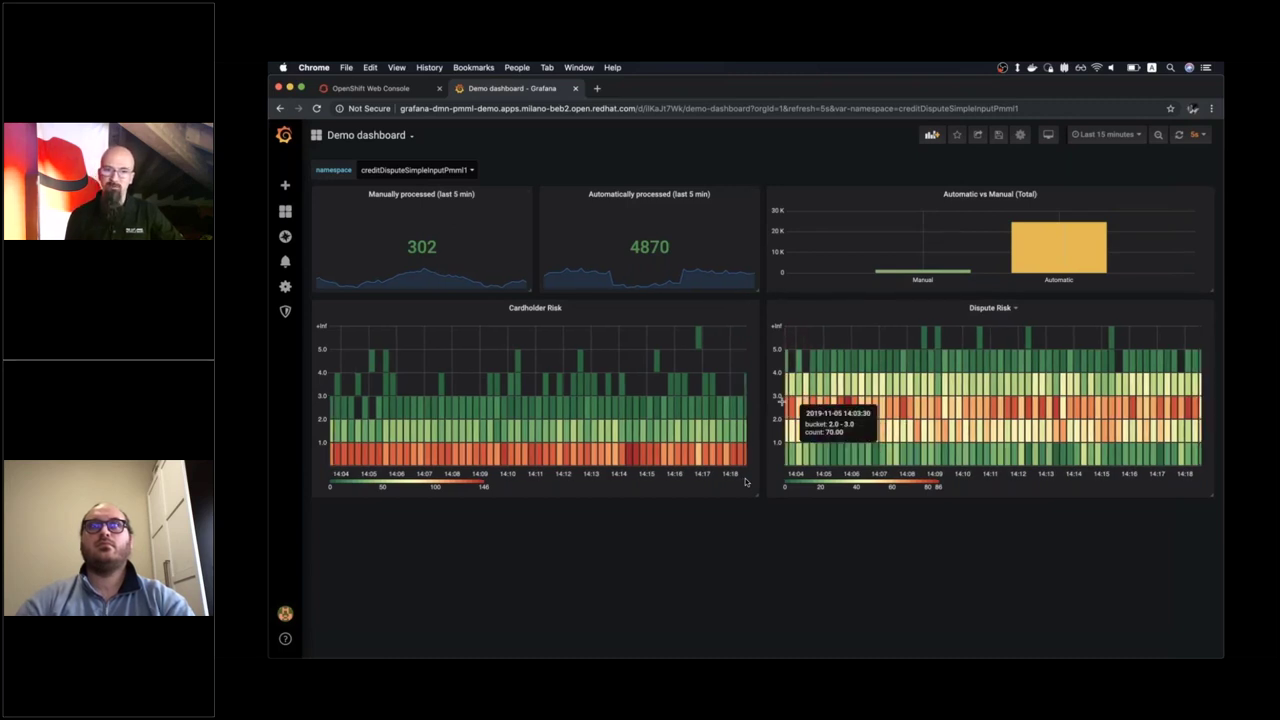
left_click(458, 178)
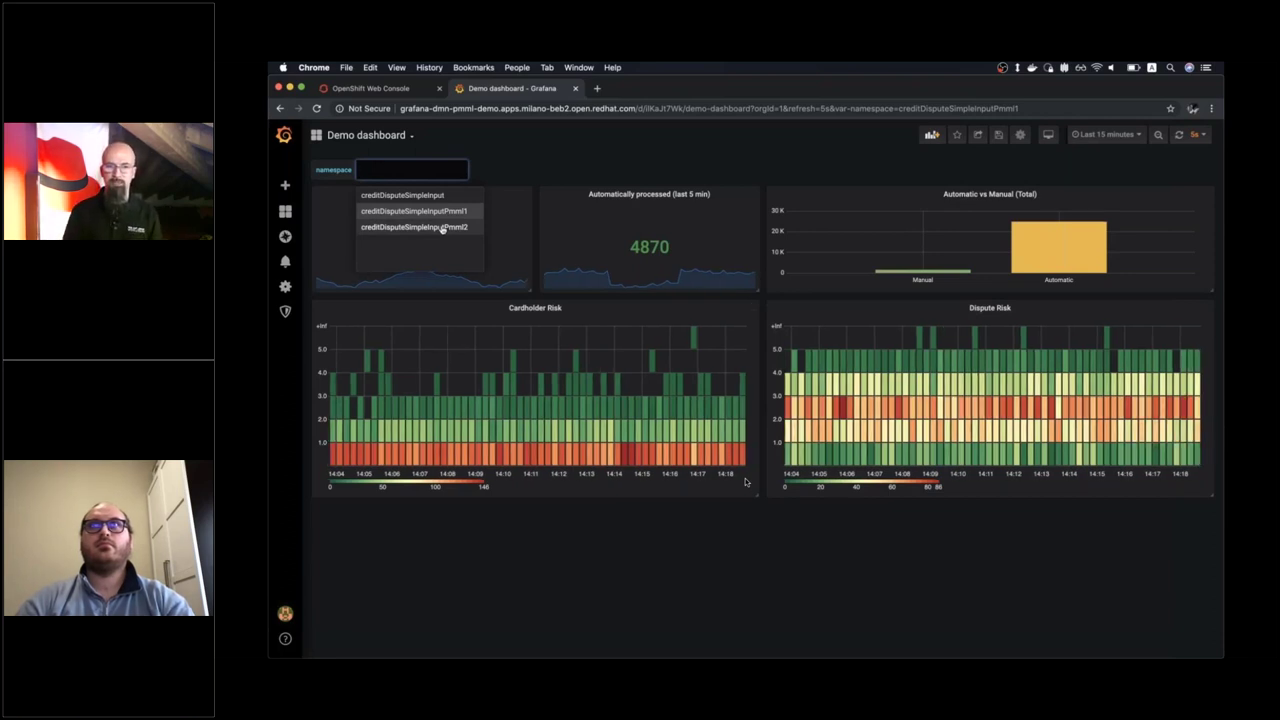
left_click(441, 227)
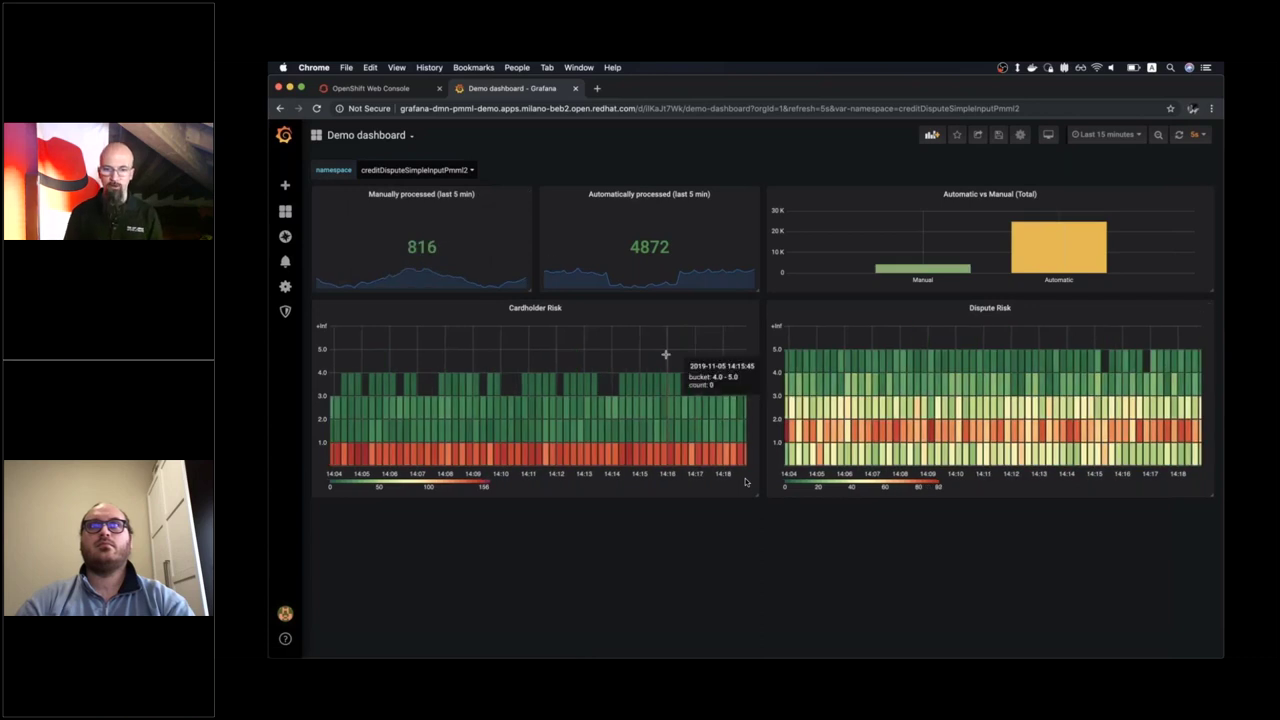